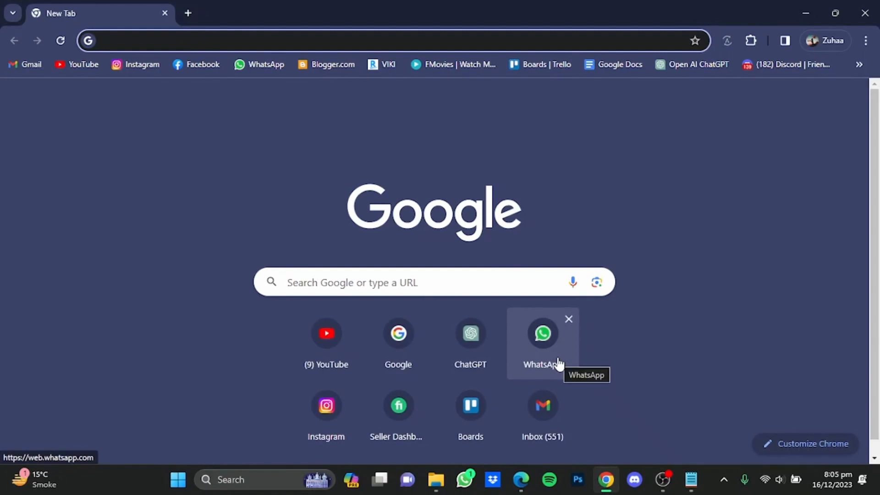
# - Search the web for "microsft designer" and open the Microsoft Designer site from the results
pyautogui.write('microsft')
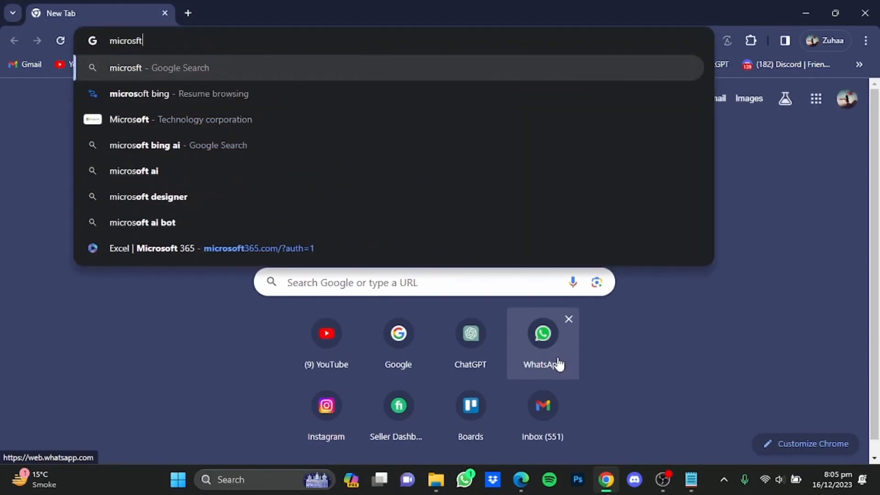
pyautogui.write(' designer')
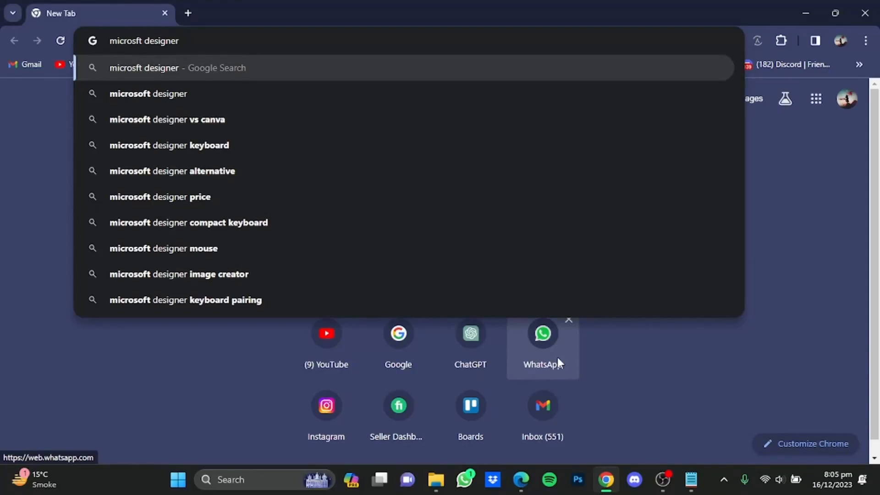
pyautogui.press('Return')
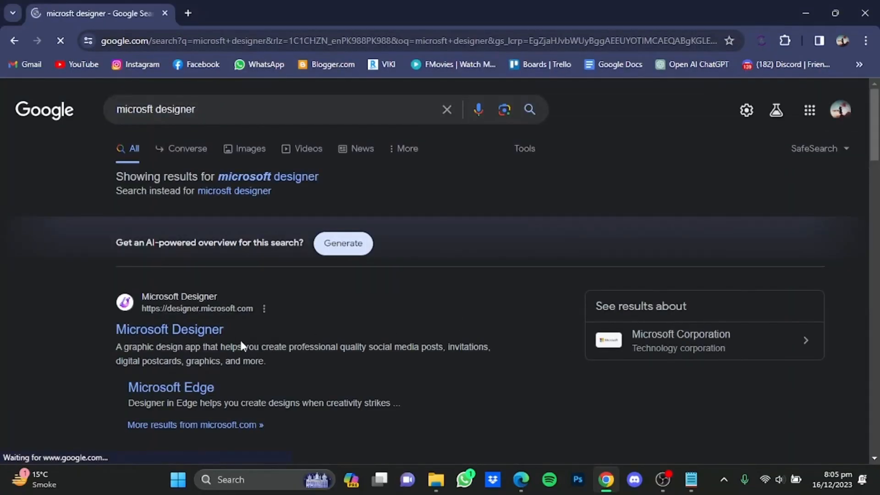
pyautogui.click(212, 332)
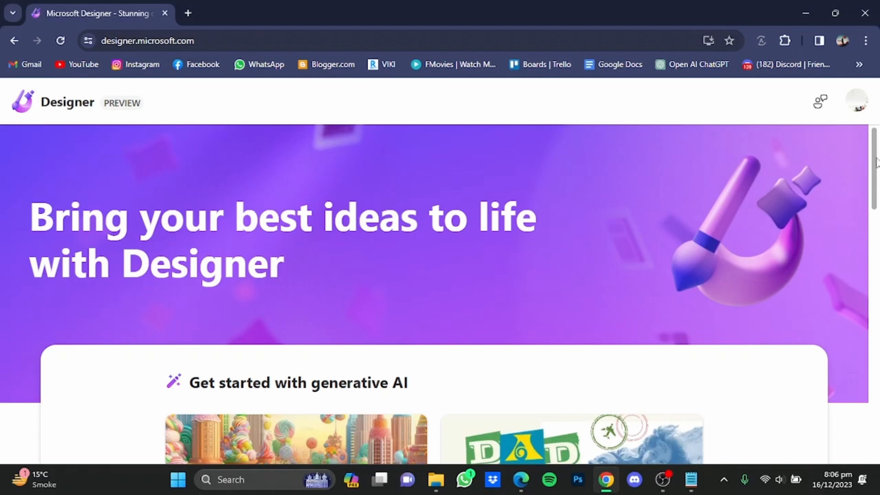
# - Open the Design Creator generator and browse its example prompt designs
pyautogui.moveTo(876, 163); pyautogui.dragTo(877, 224)
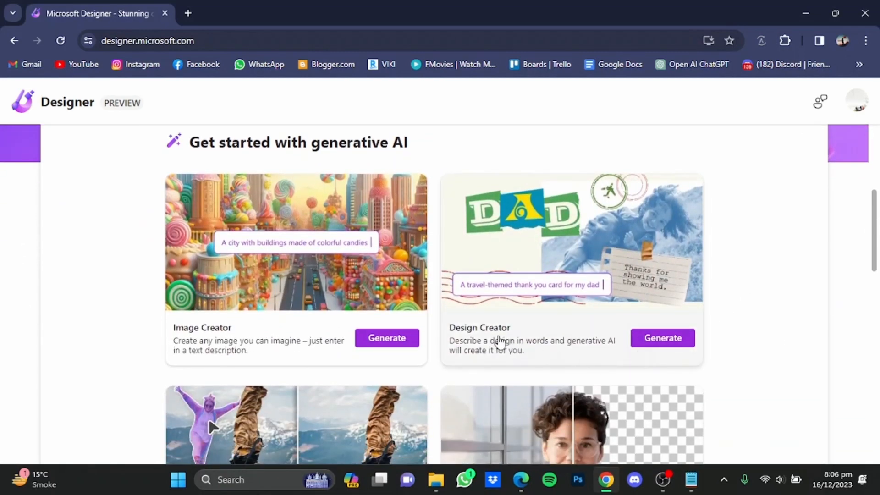
pyautogui.click(647, 345)
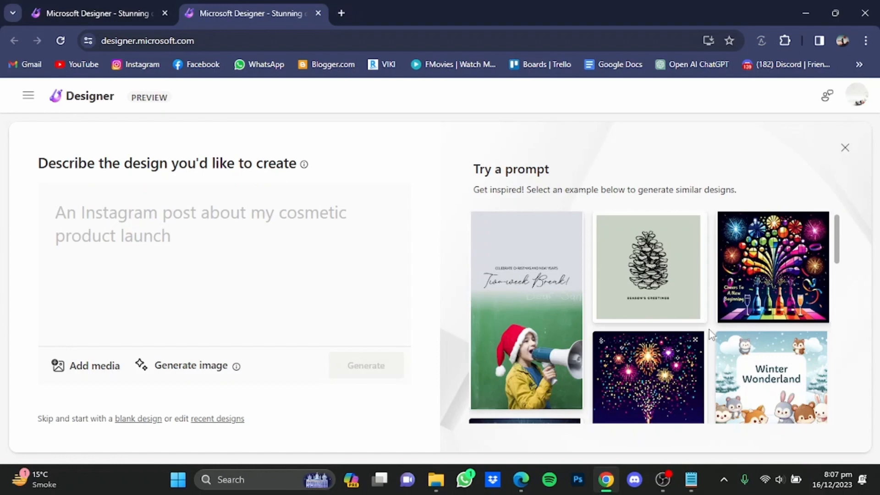
pyautogui.moveTo(682, 308)
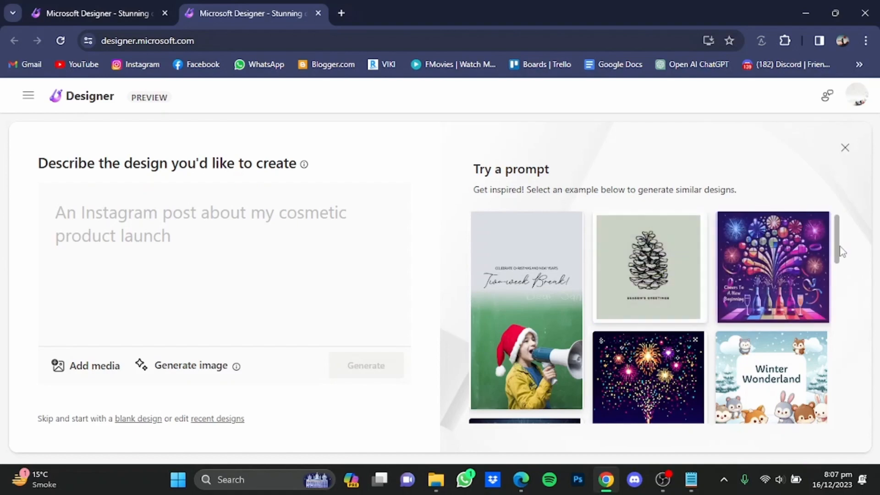
pyautogui.moveTo(836, 252); pyautogui.dragTo(834, 375)
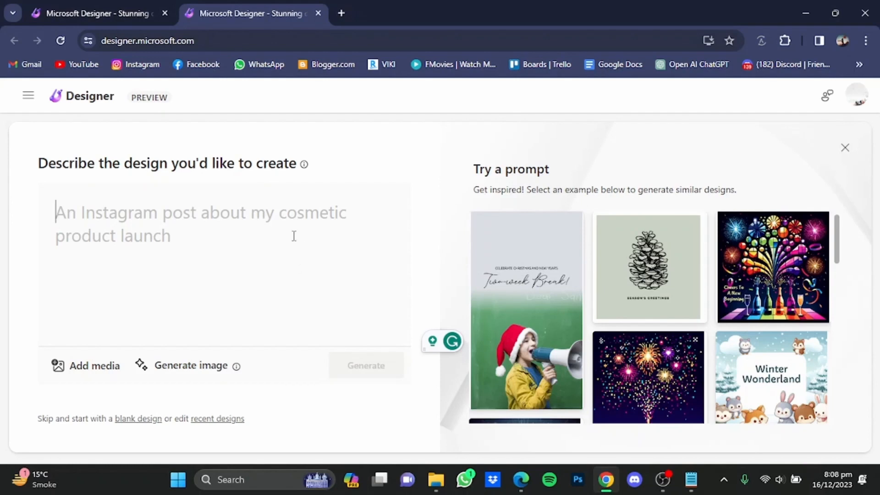
# - Describe the design as "an instagram post for a car launch event" and generate designs from it
pyautogui.write('a car')
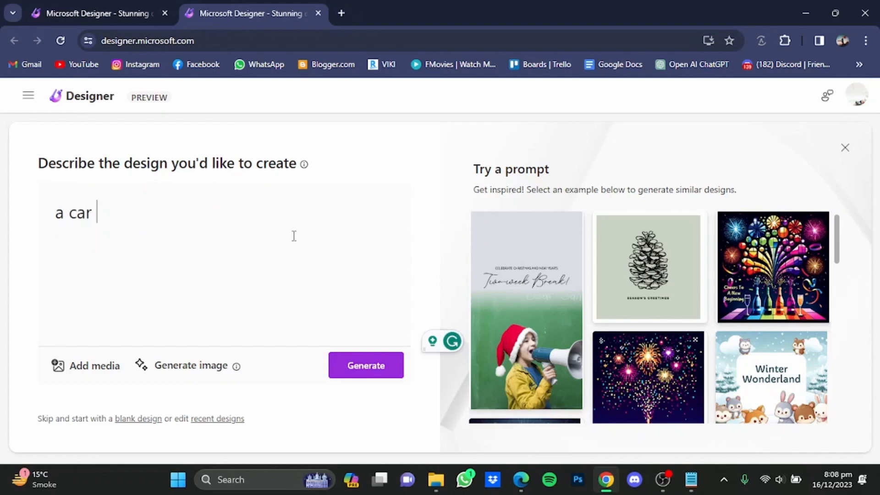
pyautogui.write(' launch ')
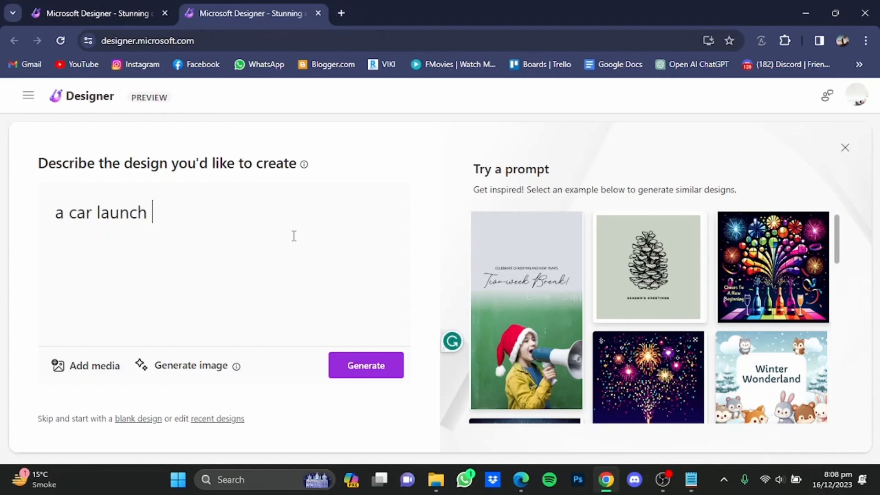
pyautogui.write('event ')
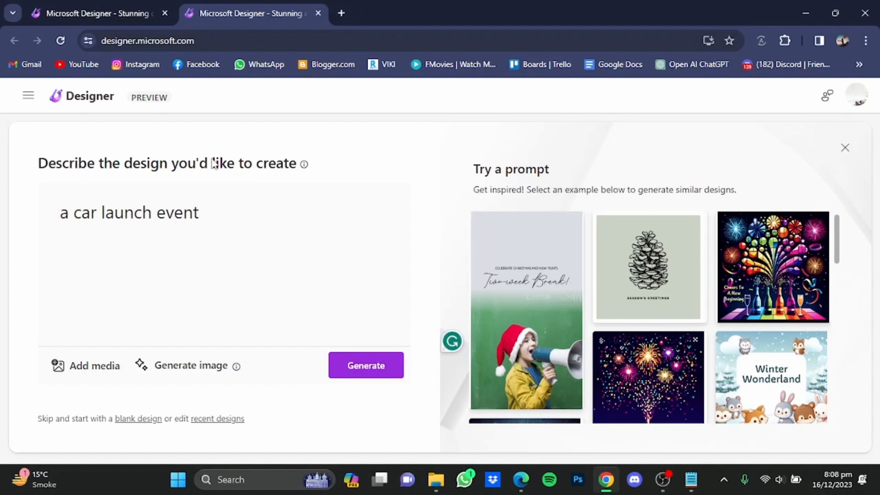
pyautogui.write(' an ')
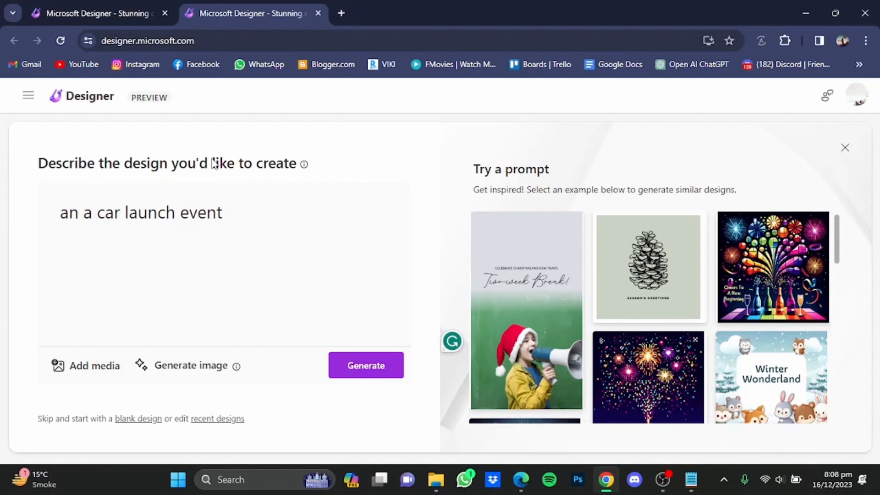
pyautogui.write('instagra')
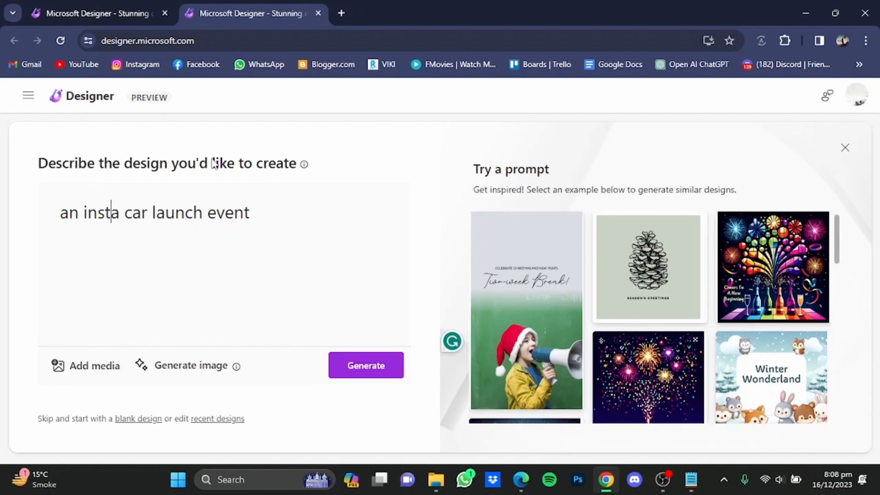
pyautogui.write('m ')
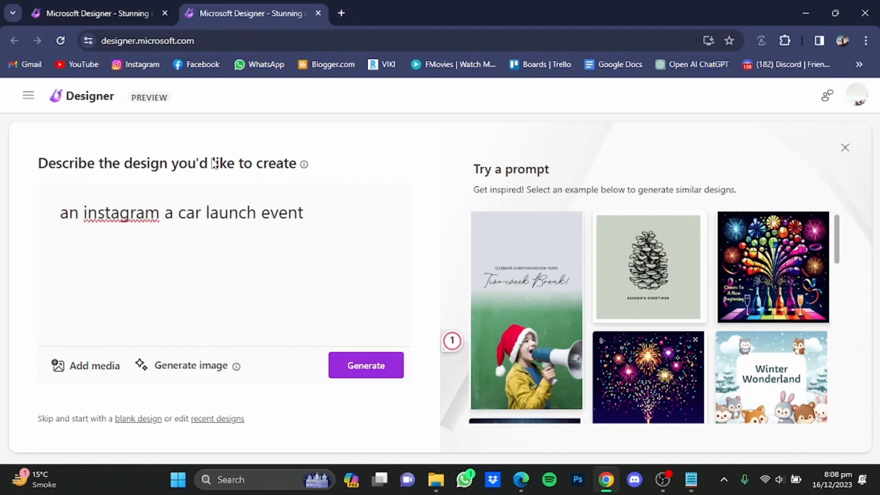
pyautogui.write('post ')
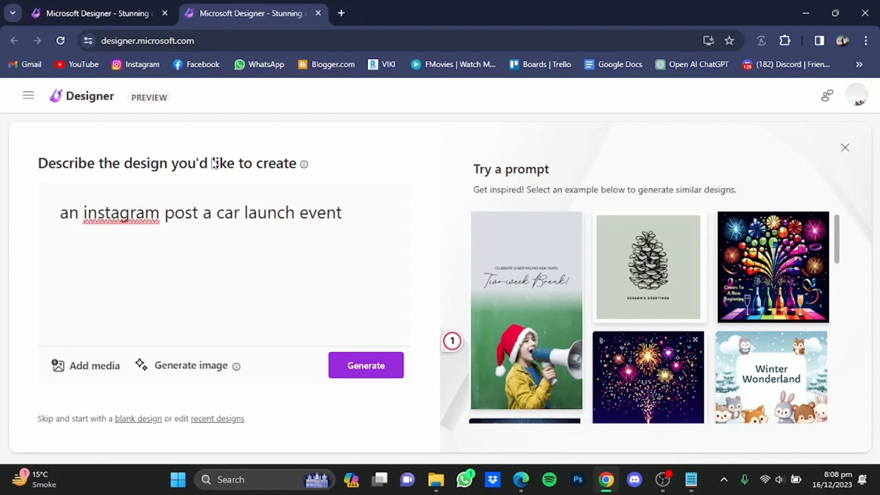
pyautogui.write('for')
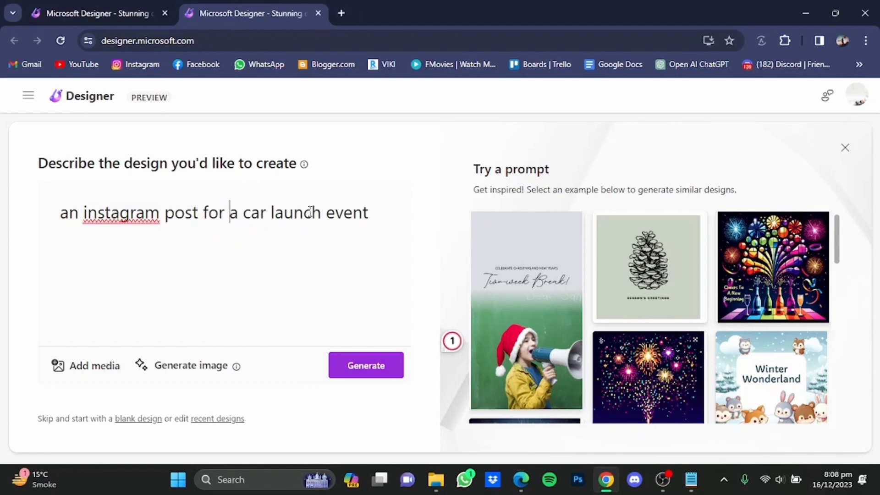
pyautogui.click(359, 374)
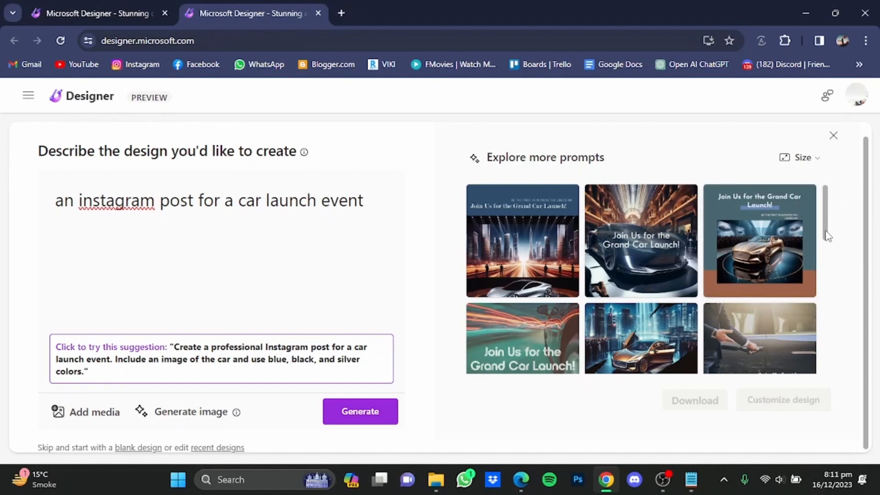
# - Look through the generated designs and preview the dark car in the ornate hall at larger size
pyautogui.moveTo(827, 236); pyautogui.dragTo(862, 180)
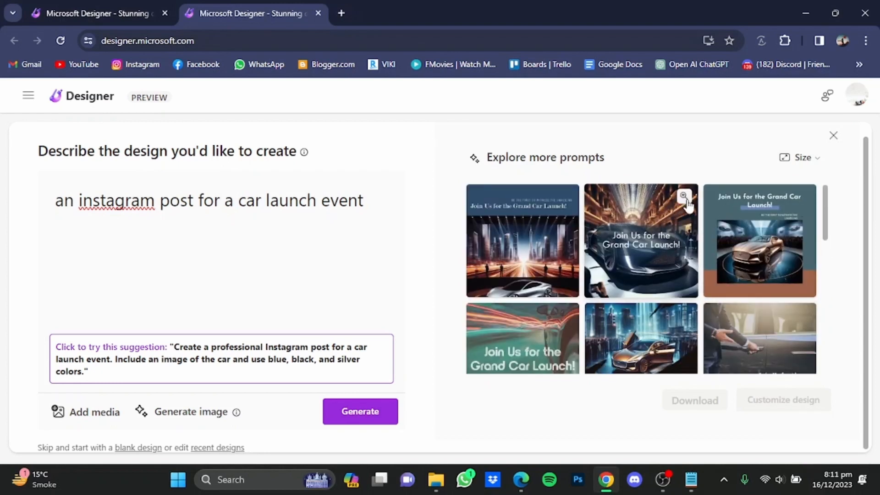
pyautogui.click(686, 201)
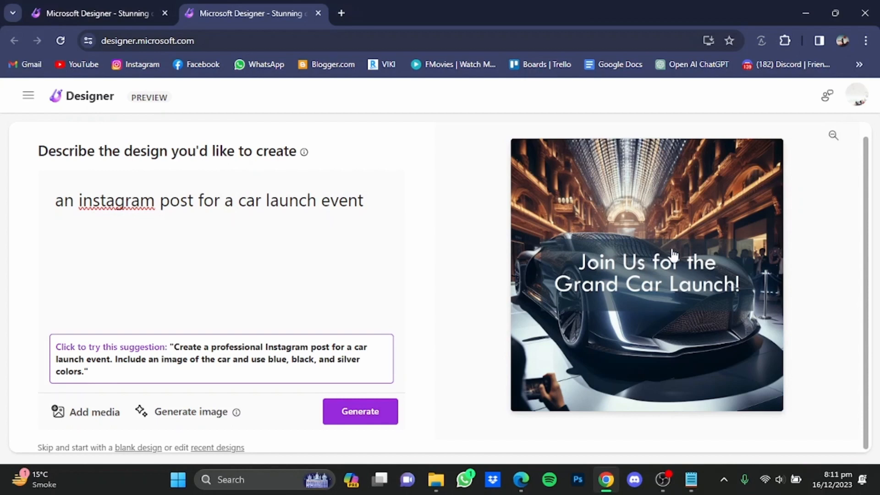
pyautogui.click(834, 139)
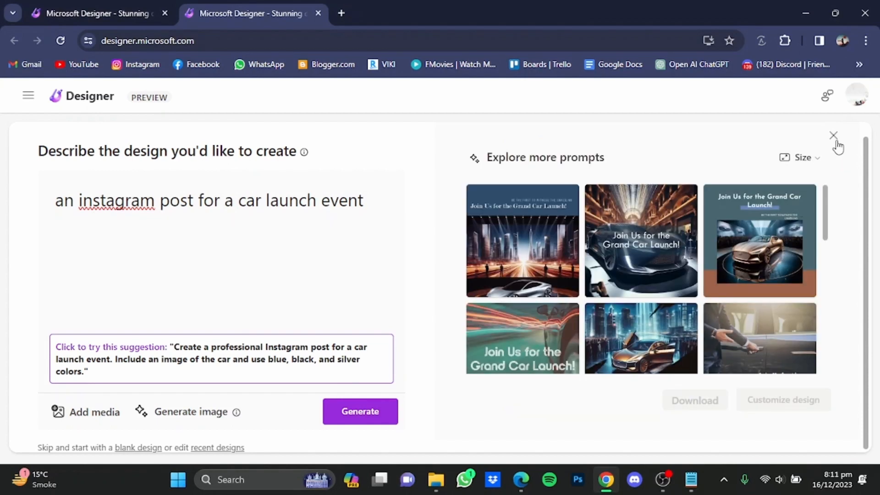
# - Open the design with the dark car in the ornate hall for customization and dismiss the suggested ideas
pyautogui.click(653, 237)
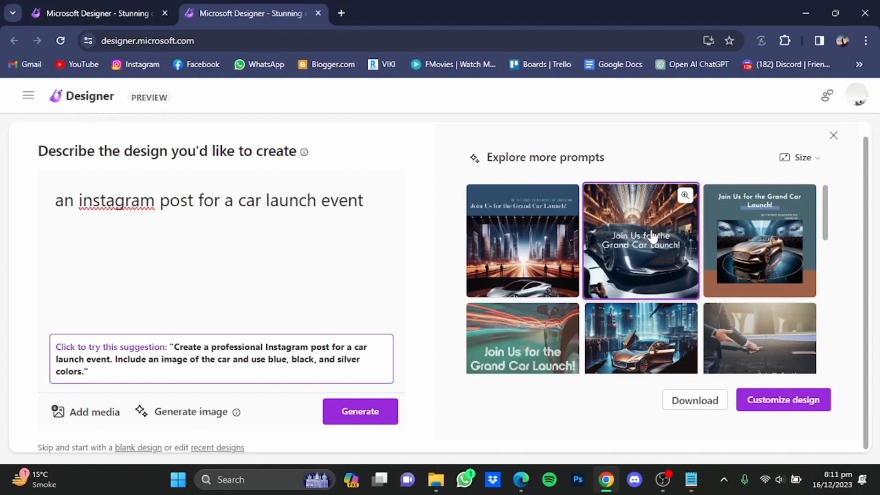
pyautogui.click(782, 402)
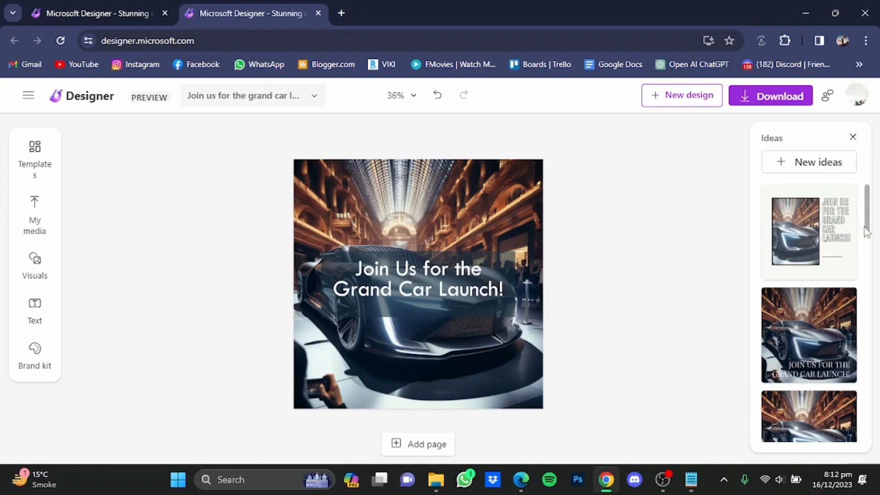
pyautogui.moveTo(867, 232); pyautogui.dragTo(878, 187)
pyautogui.click(853, 137)
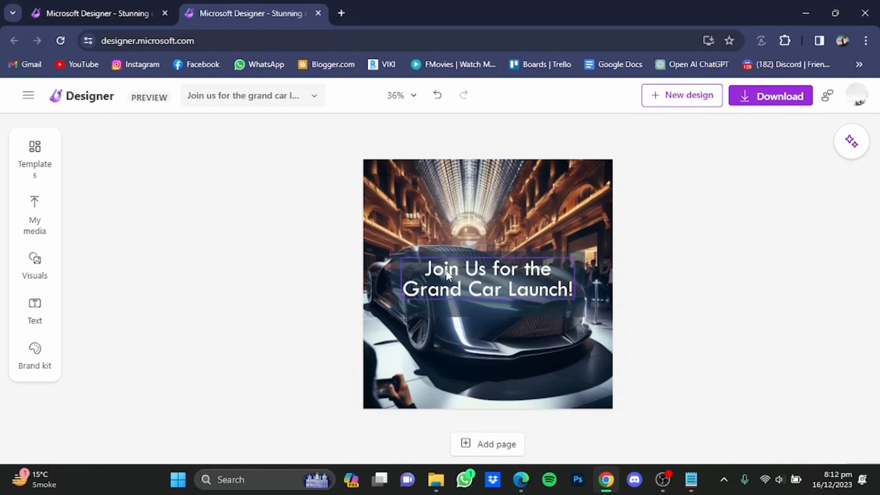
# - Move the "Join Us for the Grand Car Launch!" heading and its translucent backing rectangle above the car
pyautogui.moveTo(449, 269); pyautogui.dragTo(563, 195)
pyautogui.click(474, 200)
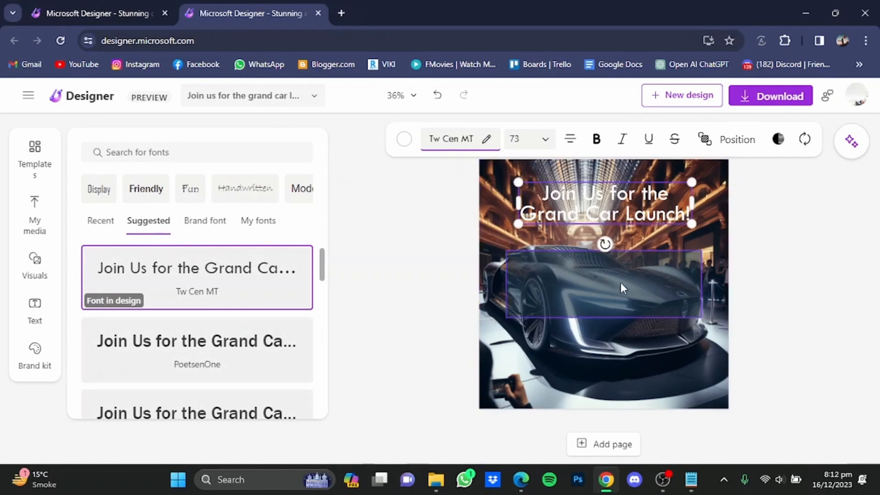
pyautogui.moveTo(649, 292); pyautogui.dragTo(649, 209)
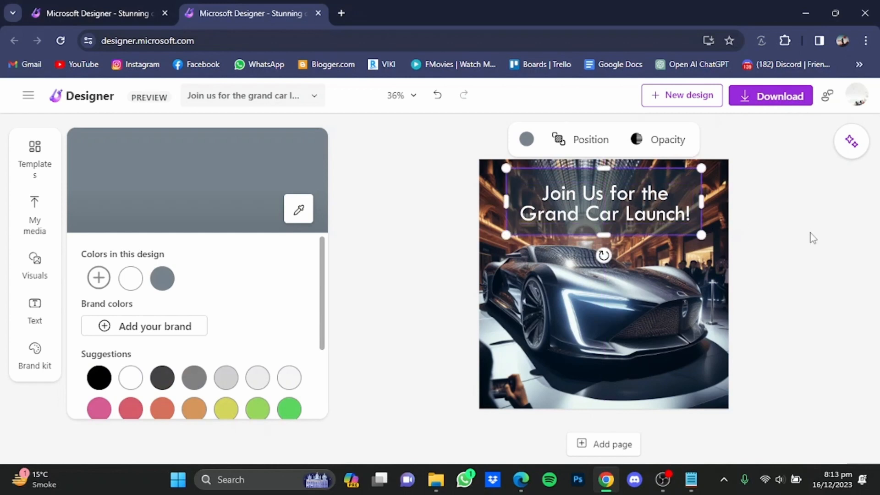
pyautogui.click(470, 225)
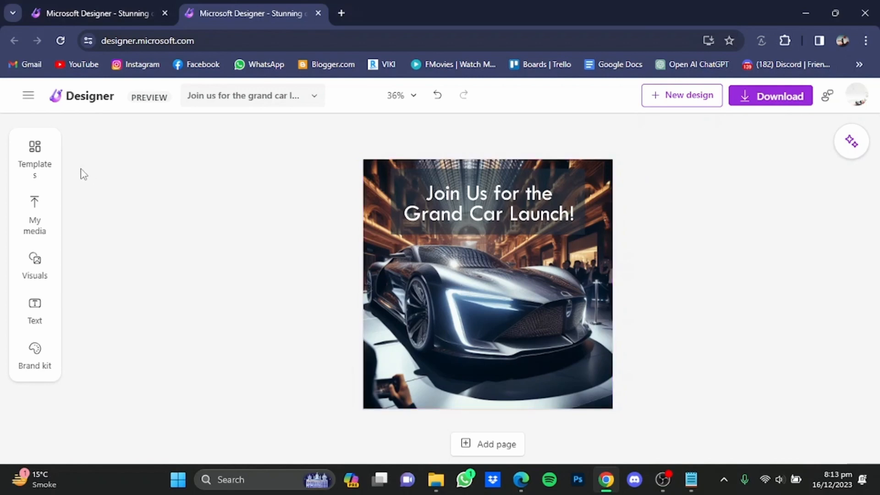
# - Browse the available design templates, from the upcoming holidays through the full collection
pyautogui.click(41, 162)
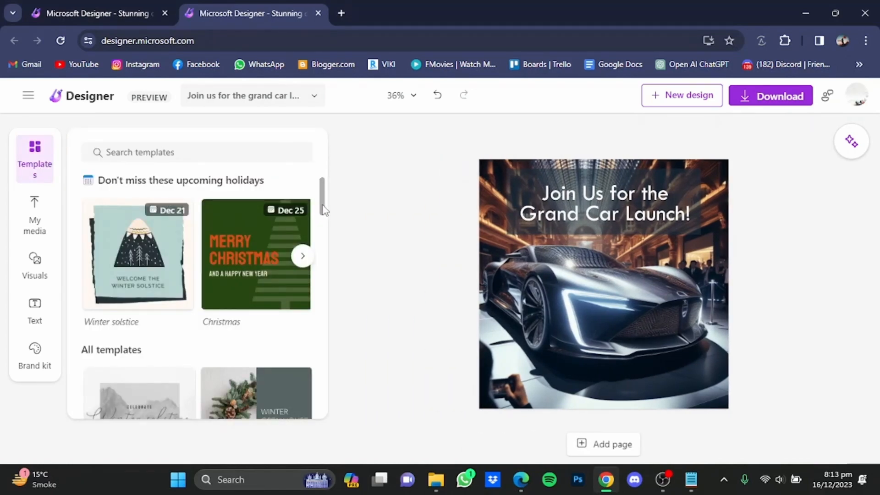
pyautogui.moveTo(323, 210); pyautogui.dragTo(323, 290)
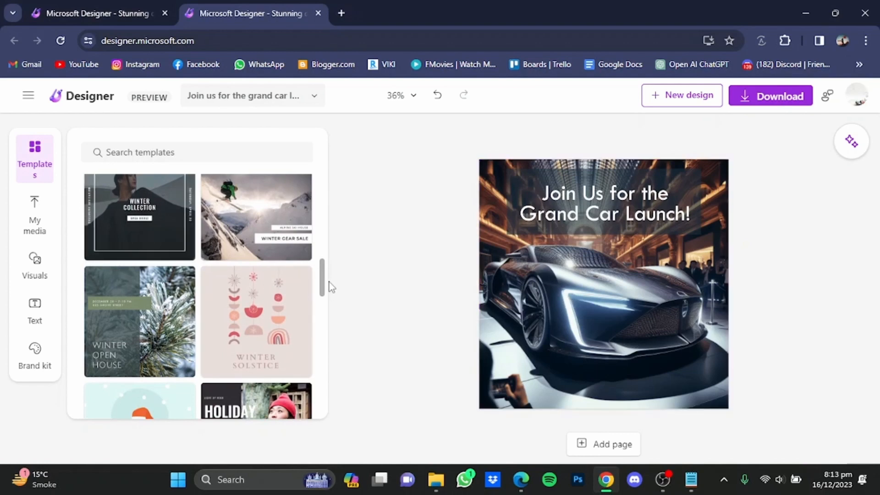
pyautogui.moveTo(322, 288); pyautogui.dragTo(322, 313)
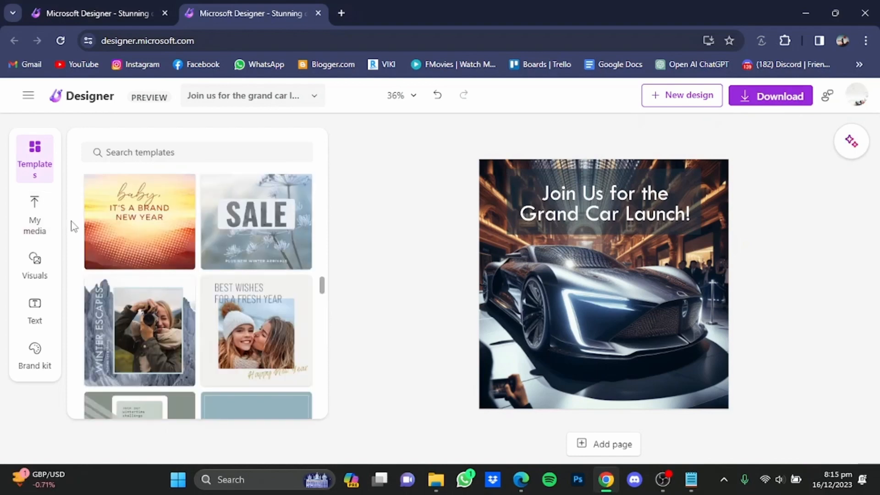
# - Upload the image Untitled-1 from the computer's Desktop folder to the design's media
pyautogui.click(43, 223)
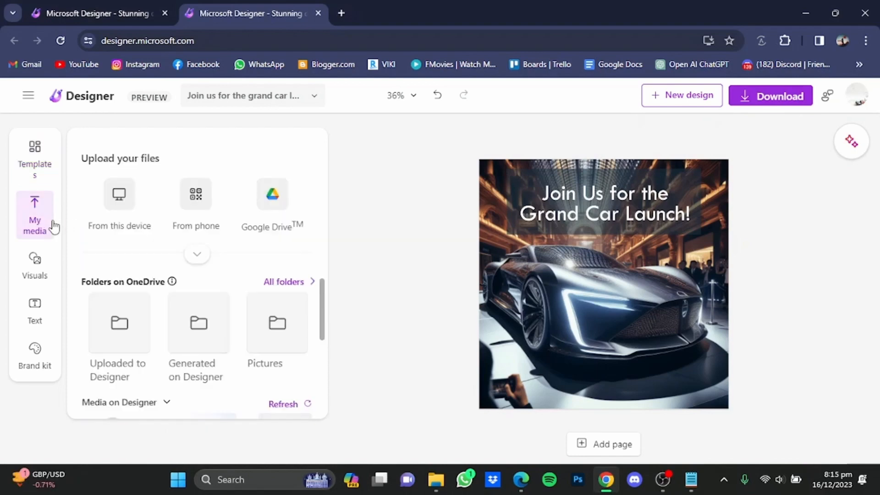
pyautogui.click(195, 253)
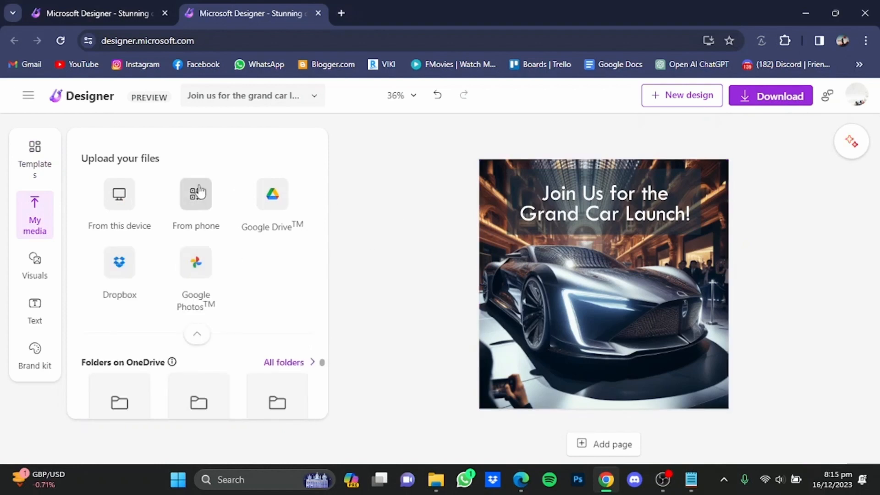
pyautogui.click(134, 198)
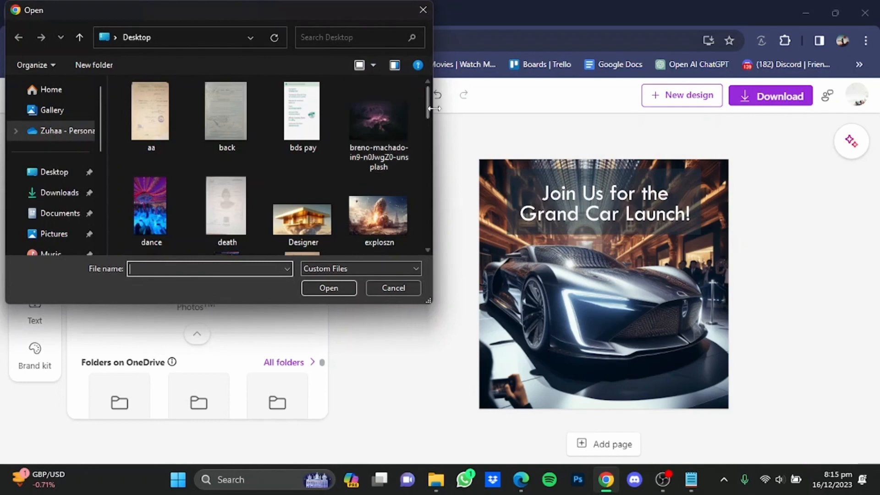
pyautogui.moveTo(426, 119); pyautogui.dragTo(422, 230)
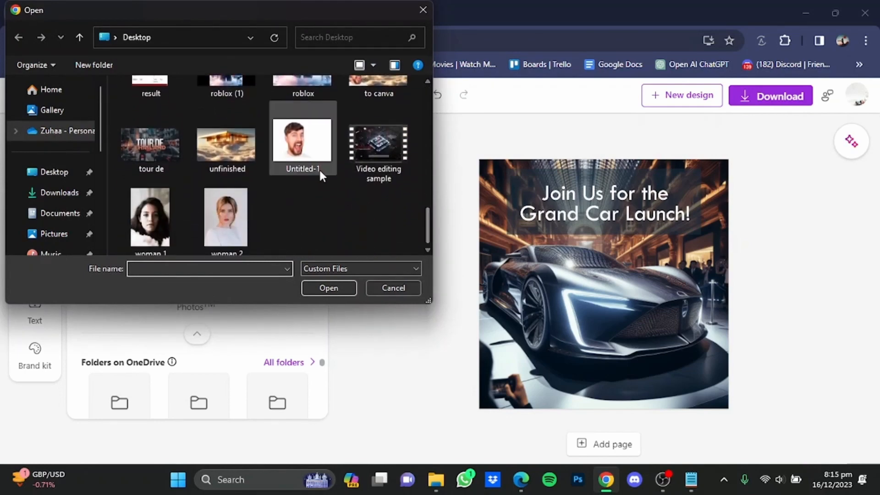
pyautogui.click(303, 158)
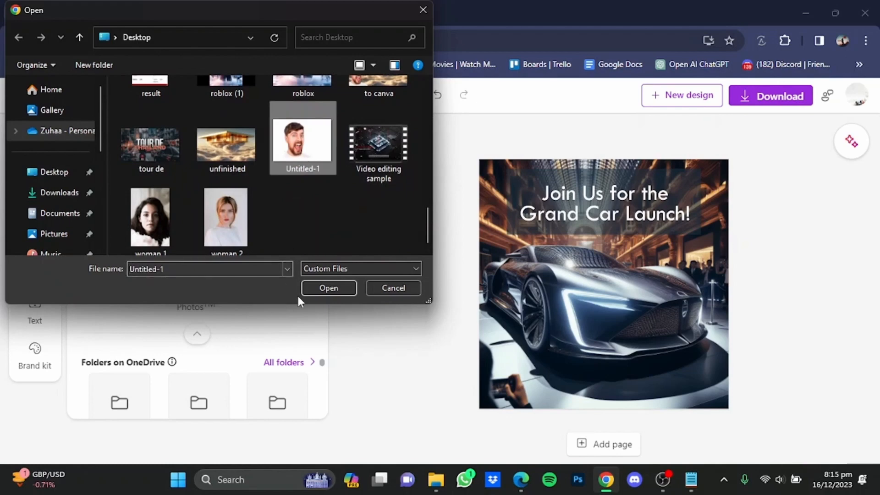
pyautogui.click(320, 290)
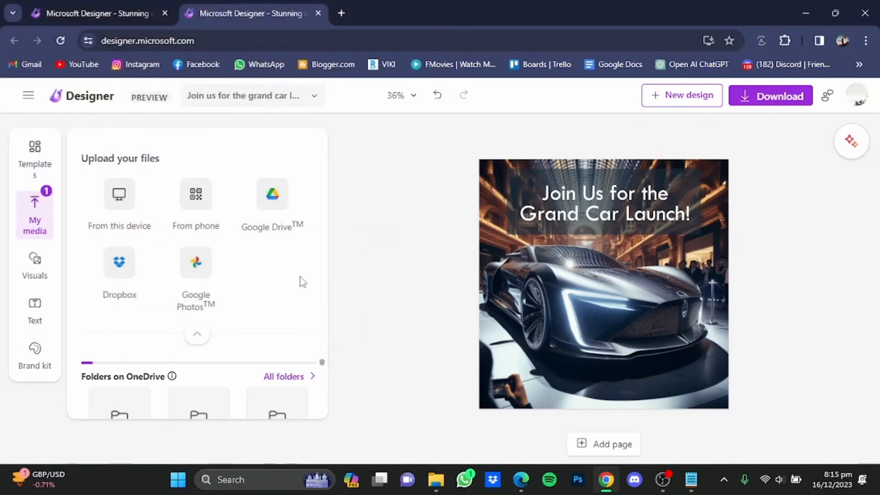
# - Place the uploaded photo of the shouting man on the design and remove its background
pyautogui.scroll(-3, 323, 369)
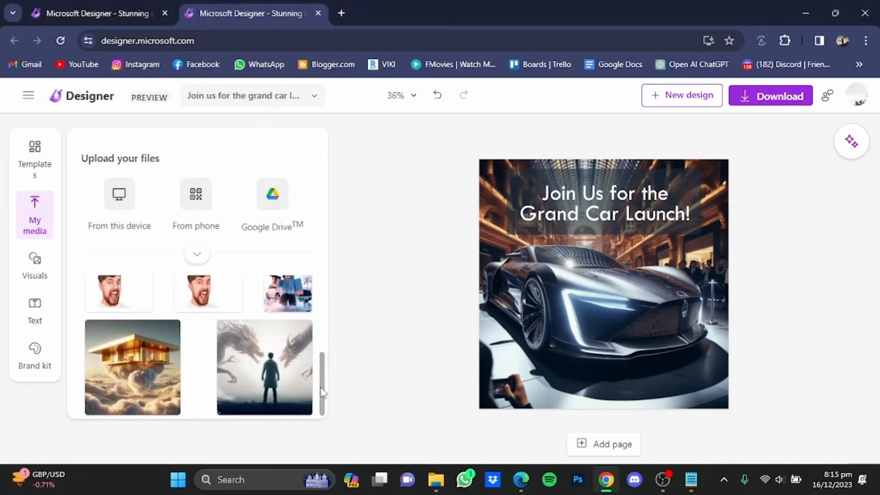
pyautogui.scroll(1, 325, 383)
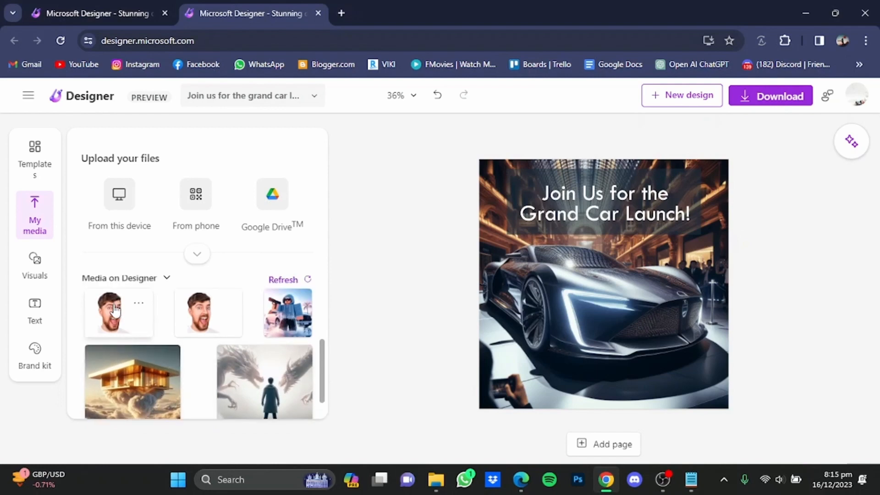
pyautogui.moveTo(115, 311); pyautogui.dragTo(569, 303)
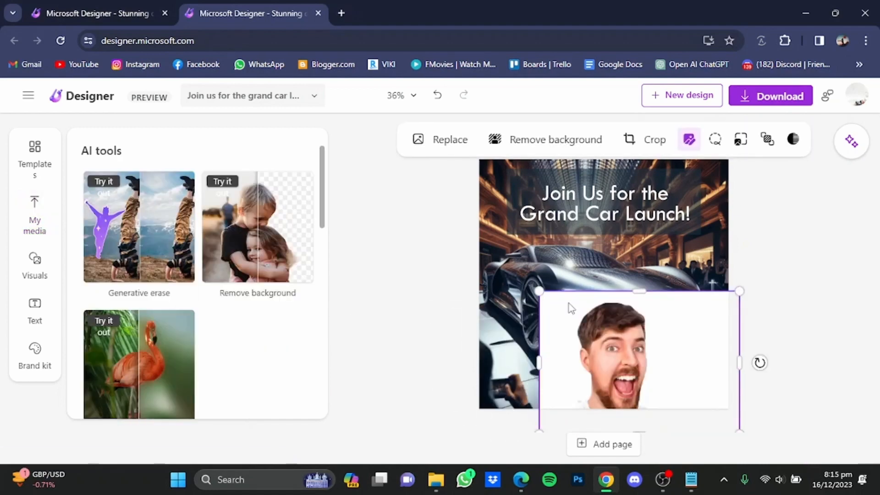
pyautogui.click(533, 151)
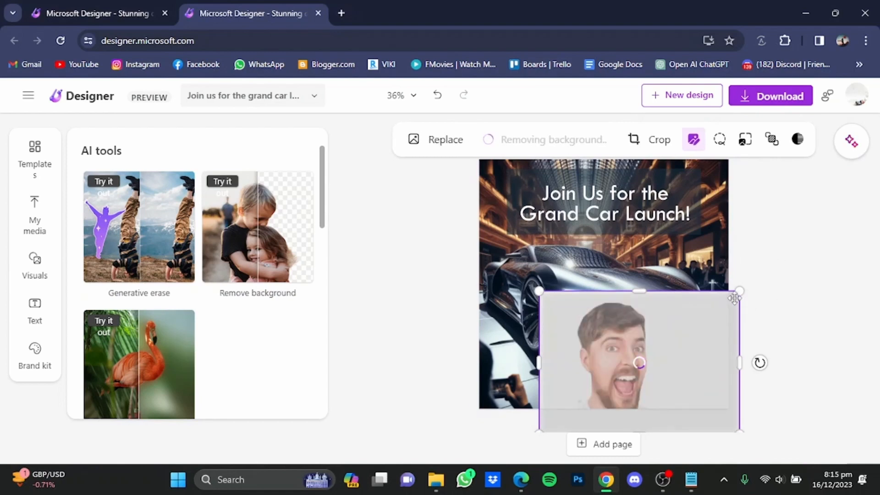
# - Enlarge the man's cutout slightly and move it over the car's front wheel, then delete it from the design
pyautogui.moveTo(733, 296); pyautogui.dragTo(712, 293)
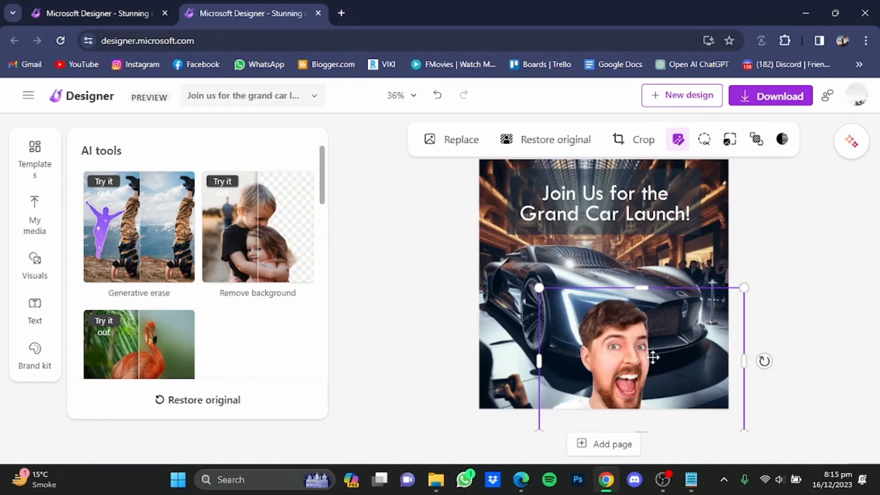
pyautogui.moveTo(653, 357); pyautogui.dragTo(556, 284)
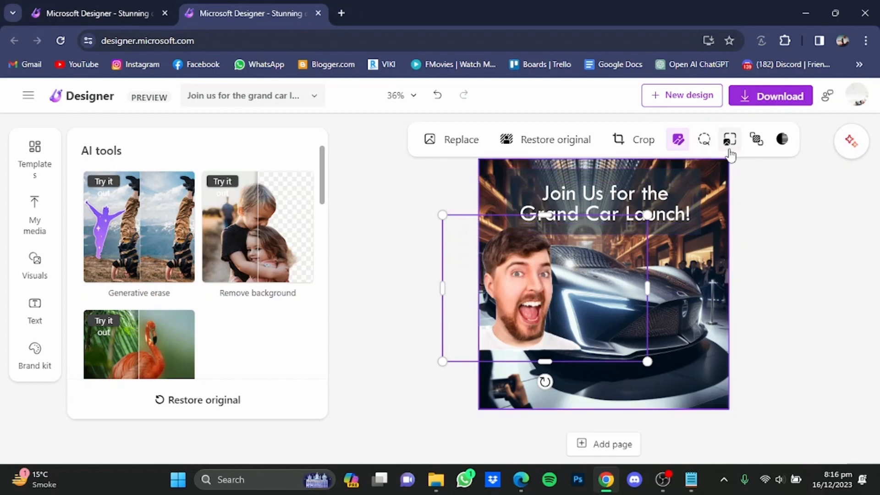
pyautogui.rightClick(538, 292)
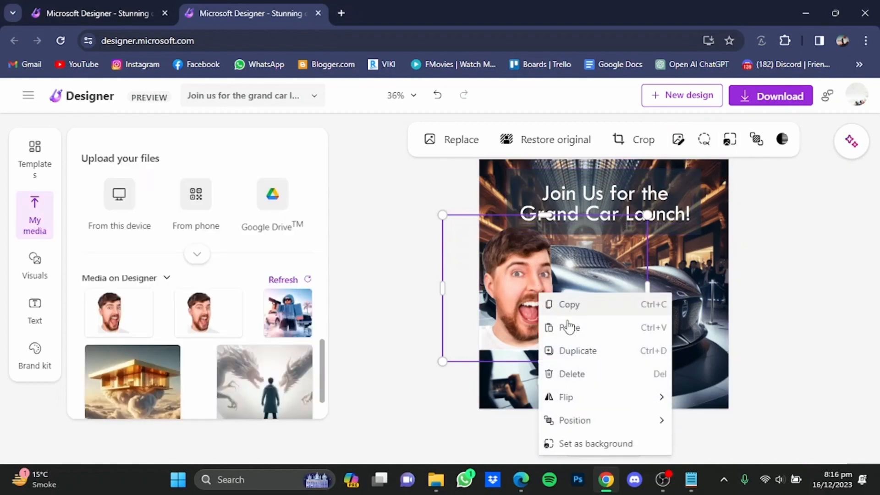
pyautogui.click(598, 374)
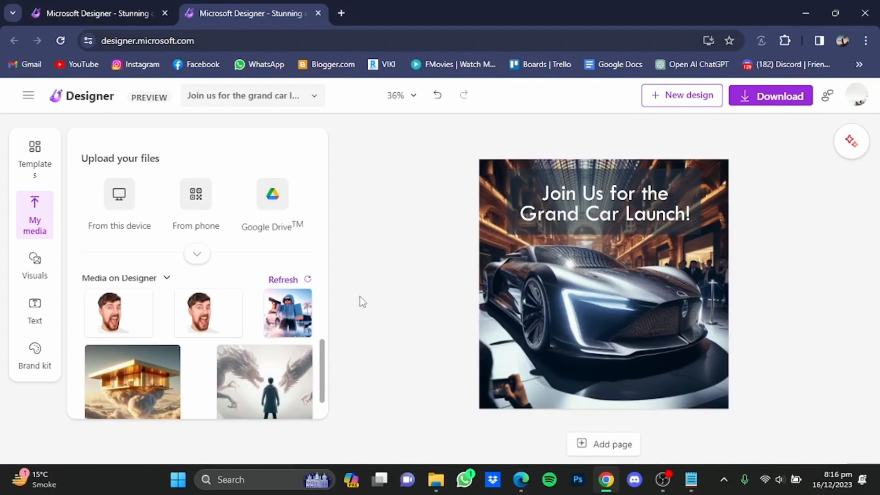
# - Add the purple filled square and stretch it into a wide rectangle below the car
pyautogui.click(51, 268)
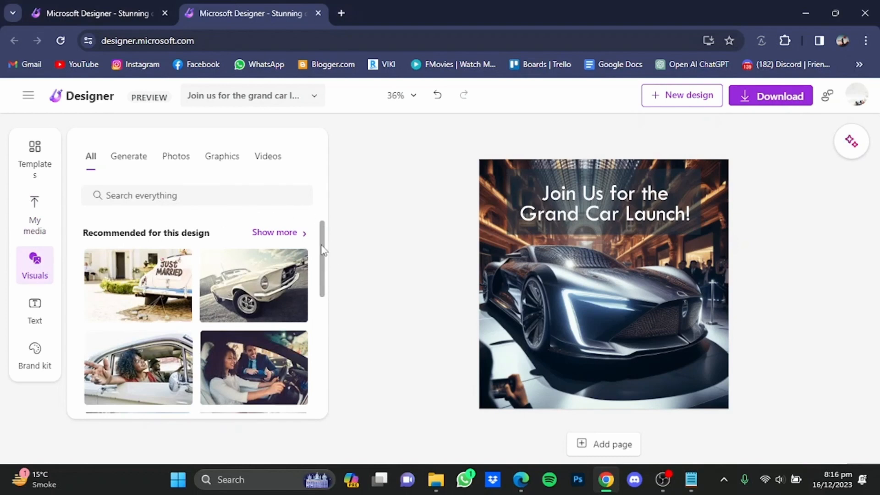
pyautogui.moveTo(323, 250); pyautogui.dragTo(311, 376)
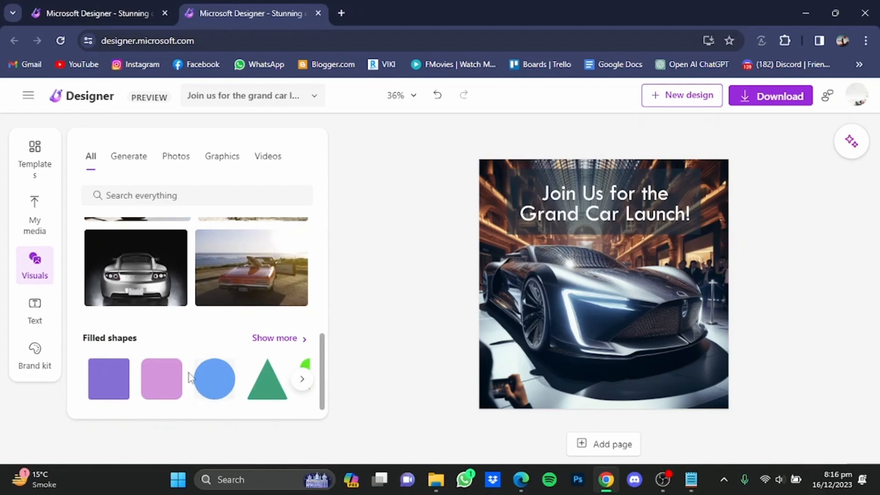
pyautogui.click(118, 383)
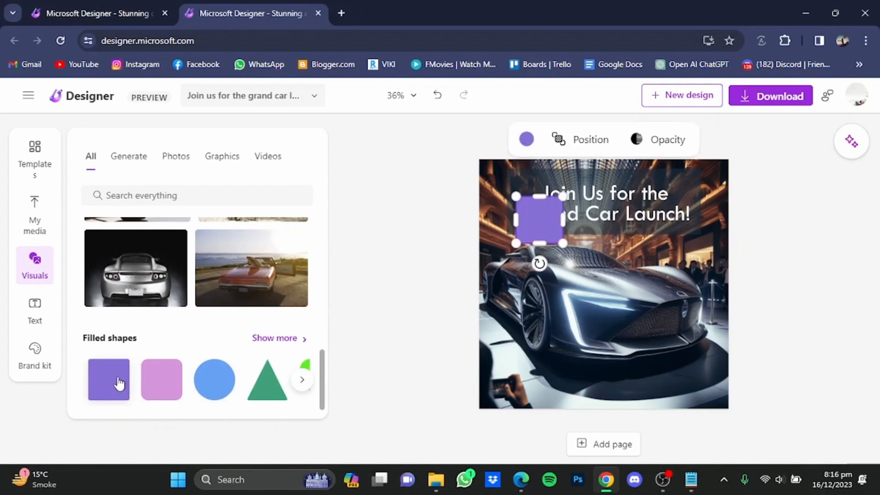
pyautogui.click(541, 227)
pyautogui.moveTo(541, 227); pyautogui.dragTo(505, 373)
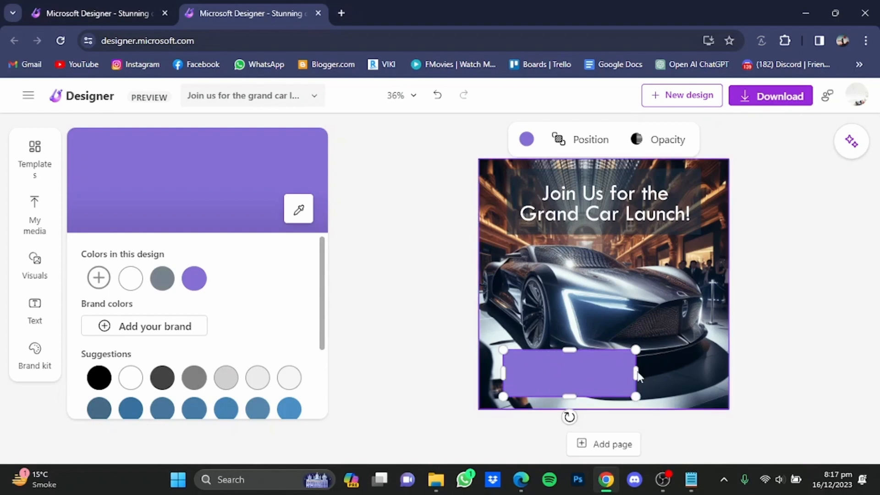
pyautogui.moveTo(638, 372); pyautogui.dragTo(685, 376)
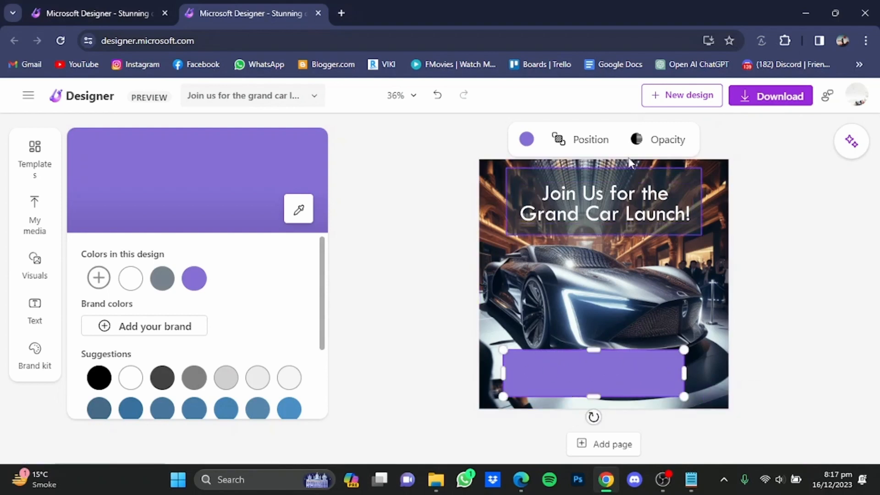
# - Set the rectangle's opacity to 62% and recolor it with a light blue sampled from the car's front using the Eyedropper
pyautogui.click(639, 137)
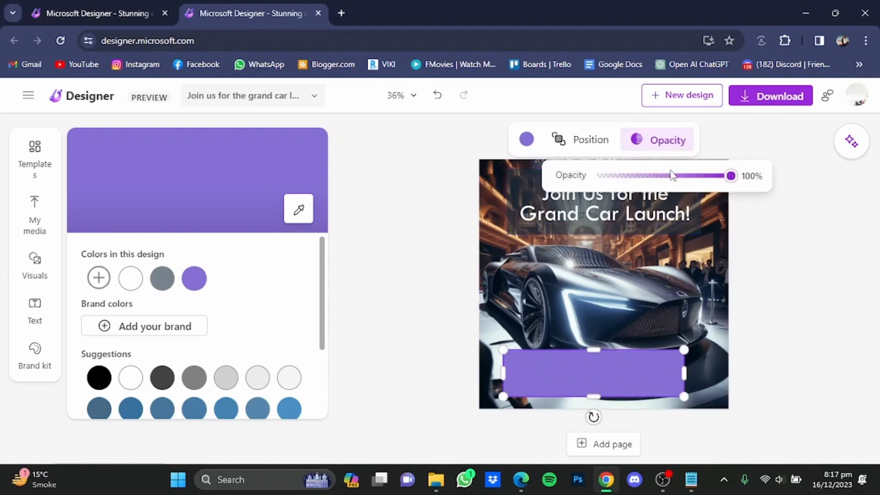
pyautogui.moveTo(672, 176)
pyautogui.mouseDown()
pyautogui.moveTo(651, 176)
pyautogui.moveTo(678, 174)
pyautogui.mouseUp()
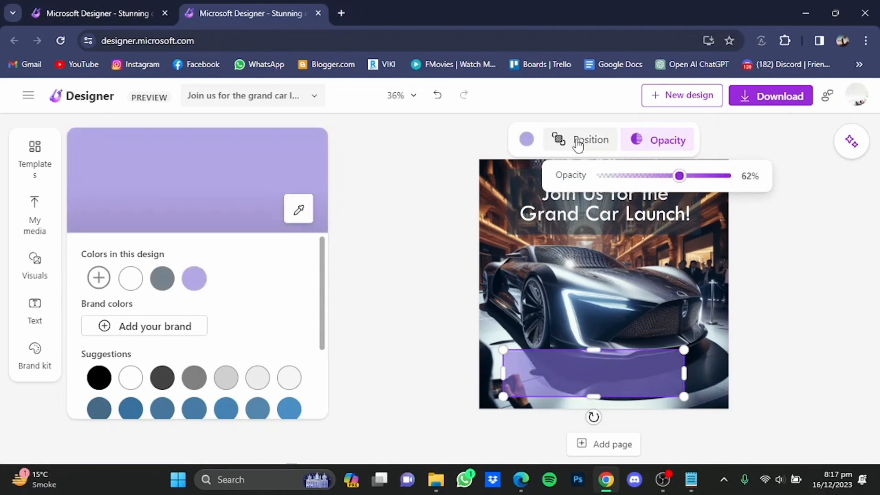
pyautogui.click(527, 139)
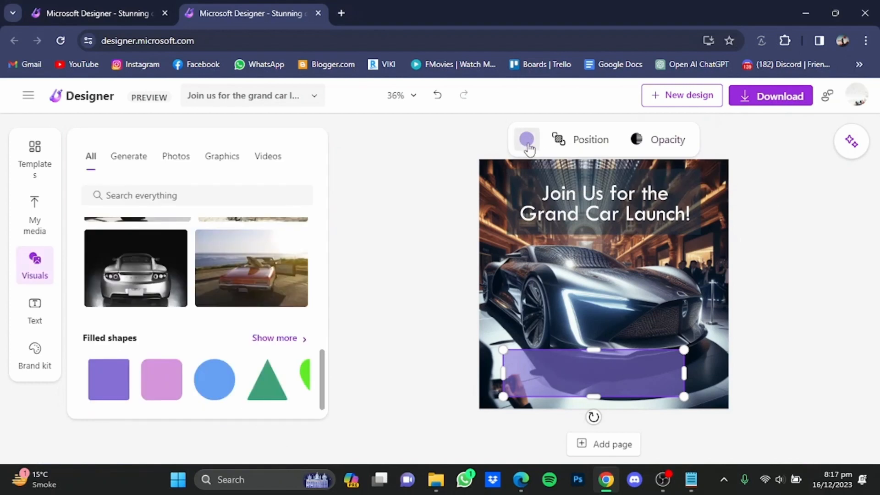
pyautogui.click(527, 144)
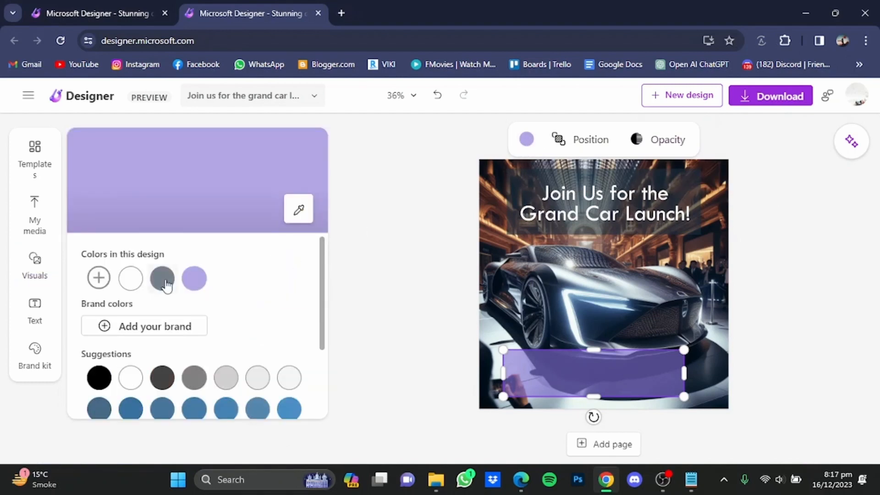
pyautogui.click(298, 209)
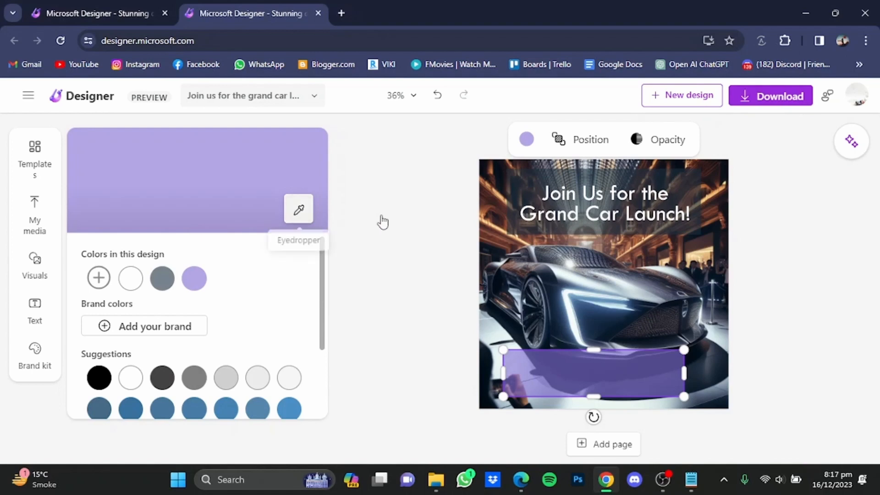
pyautogui.click(591, 299)
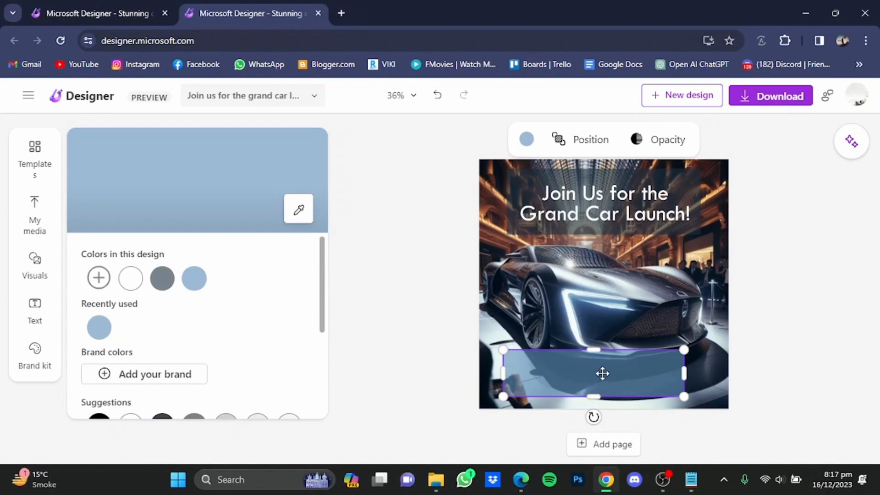
# - Look through the suggested and photo colors, then delete the rectangle below the car
pyautogui.moveTo(322, 274); pyautogui.dragTo(323, 346)
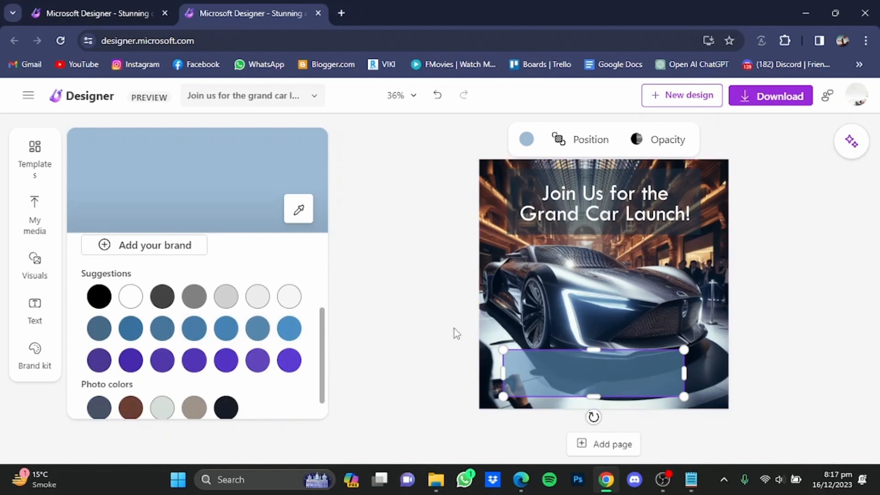
pyautogui.rightClick(574, 368)
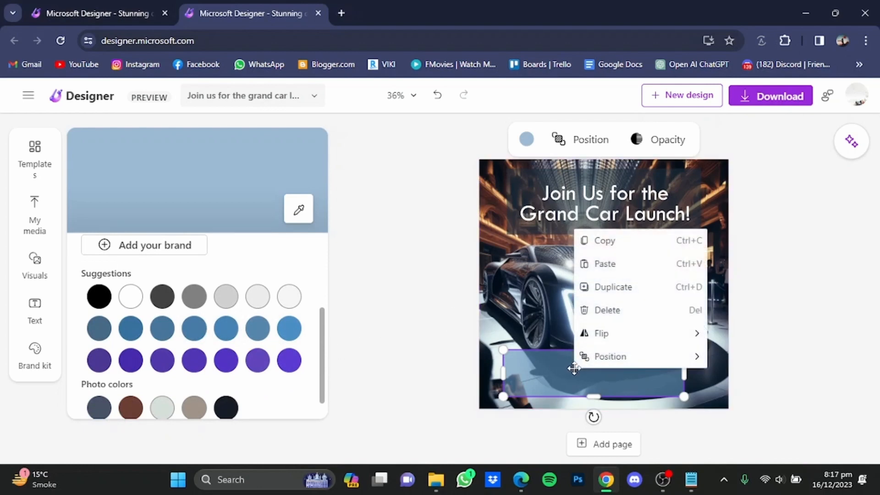
pyautogui.click(621, 319)
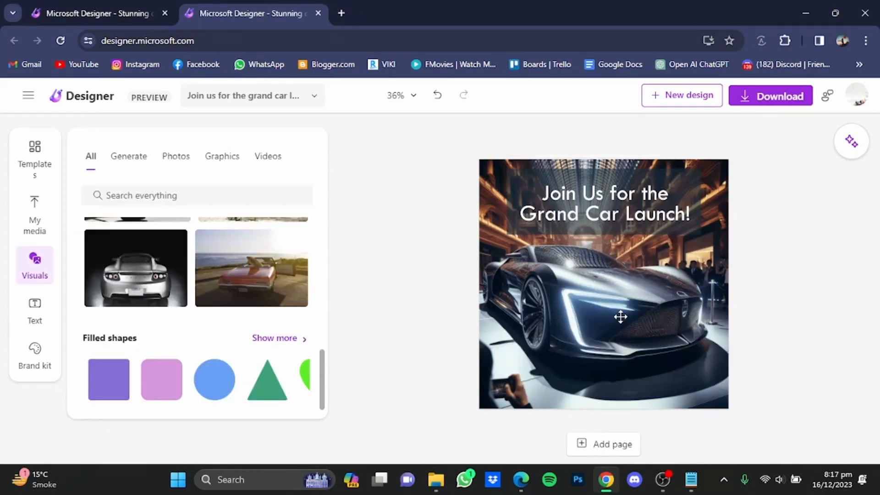
# - Look over the available text styles and add a subheading to the design
pyautogui.click(44, 315)
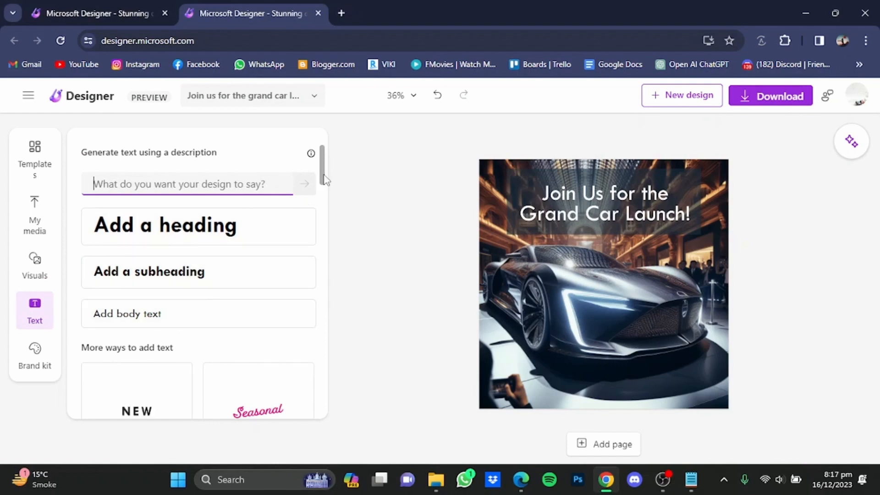
pyautogui.moveTo(324, 179); pyautogui.dragTo(324, 203)
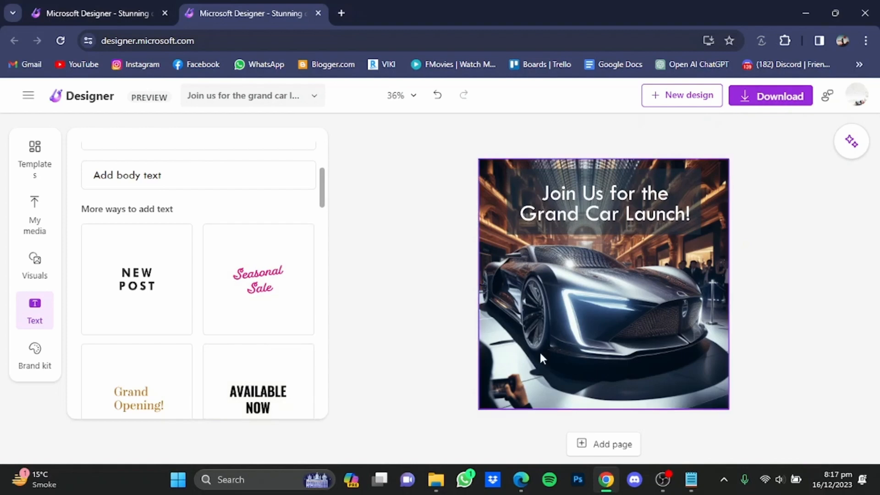
pyautogui.scroll(3, 324, 211)
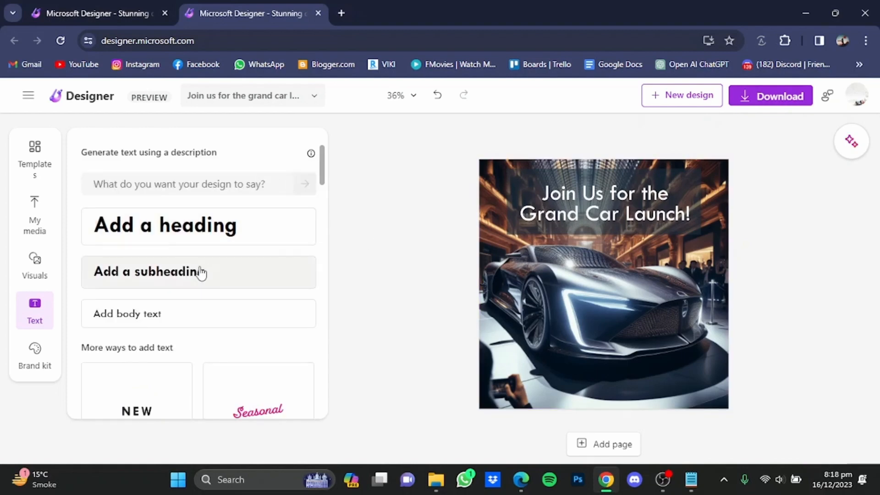
pyautogui.click(248, 270)
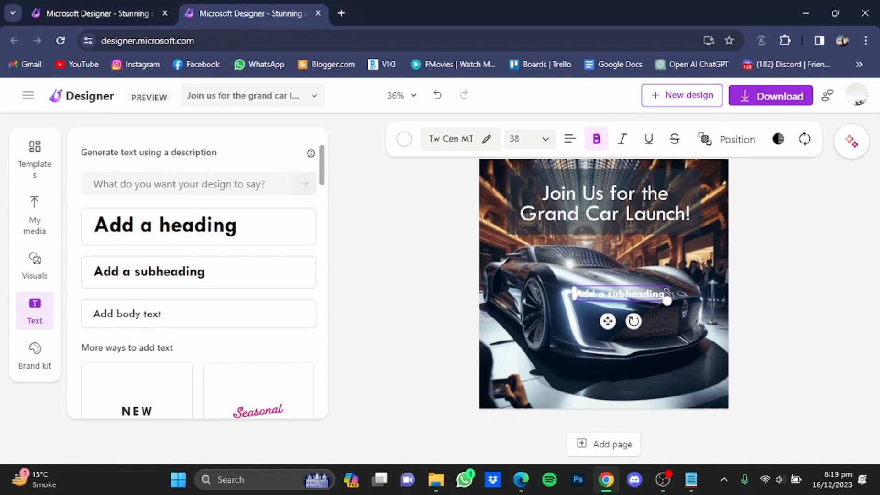
# - Replace the subheading's placeholder text with "XYZ Mall, City of ABC"
pyautogui.press('BackSpace')
pyautogui.press('BackSpace')
pyautogui.press('BackSpace')
pyautogui.press('BackSpace')
pyautogui.press('BackSpace')
pyautogui.press('BackSpace')
pyautogui.press('BackSpace')
pyautogui.press('BackSpace')
pyautogui.press('BackSpace')
pyautogui.press('BackSpace')
pyautogui.press('BackSpace')
pyautogui.press('BackSpace')
pyautogui.press('BackSpace')
pyautogui.press('BackSpace')
pyautogui.press('BackSpace')
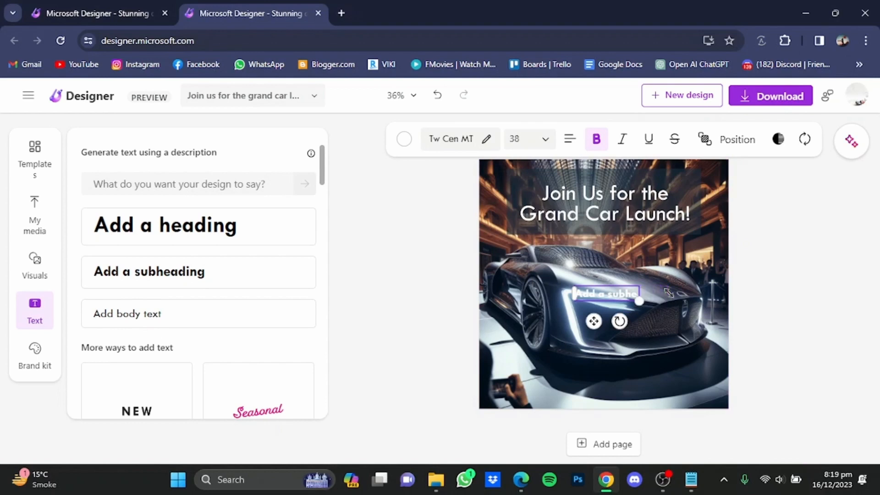
pyautogui.press('BackSpace')
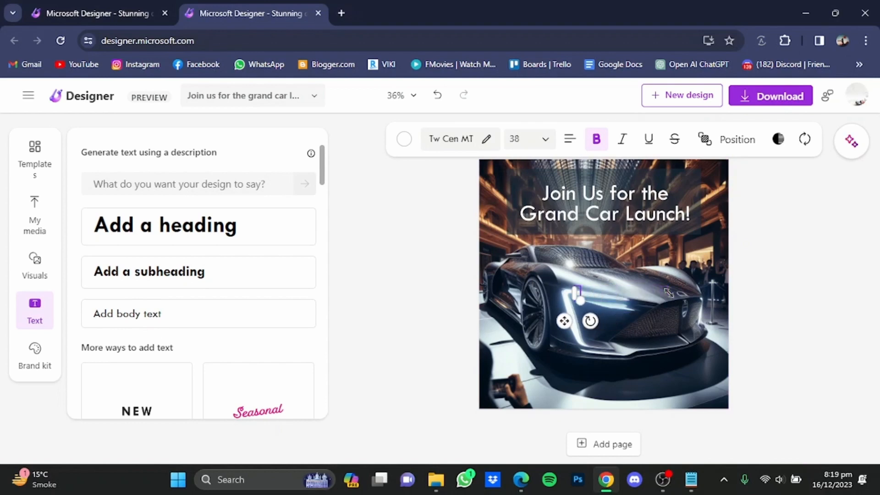
pyautogui.write('xyz ')
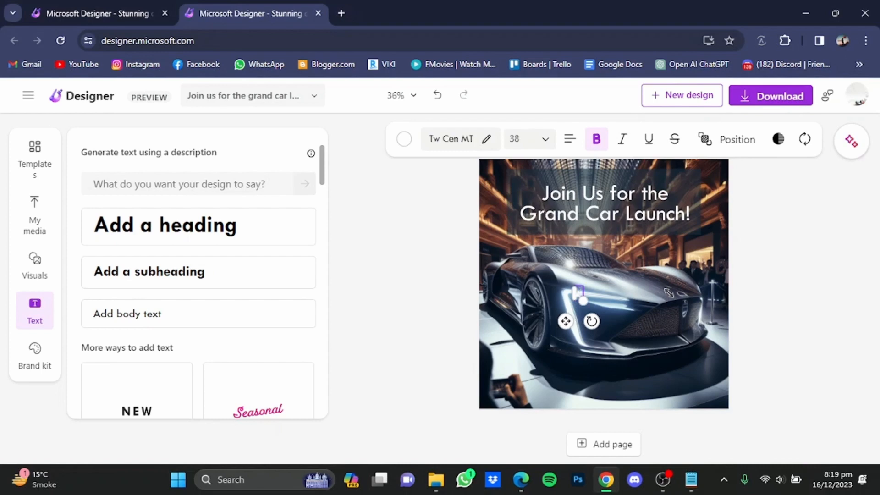
pyautogui.write('mall')
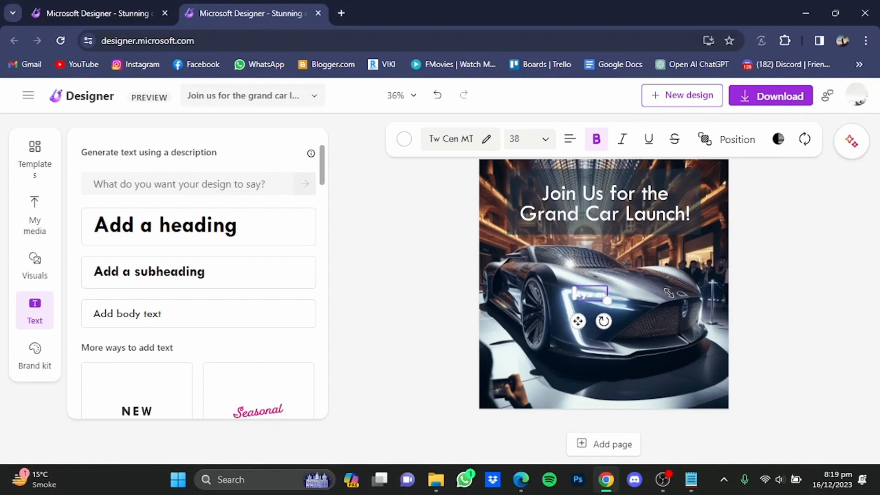
pyautogui.write(' c')
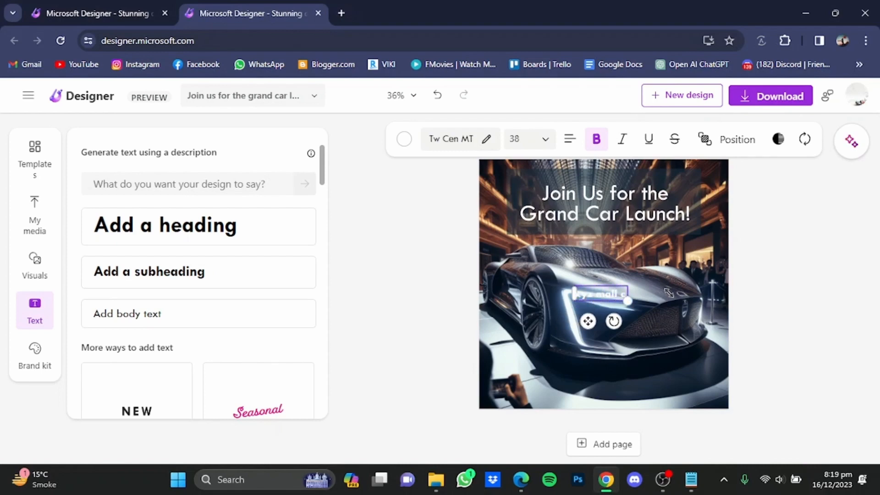
pyautogui.write('ity of')
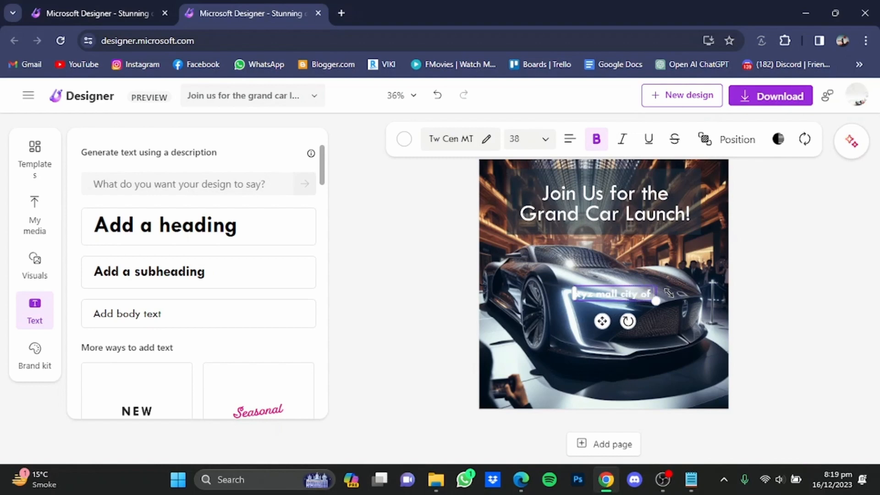
pyautogui.write(' ab')
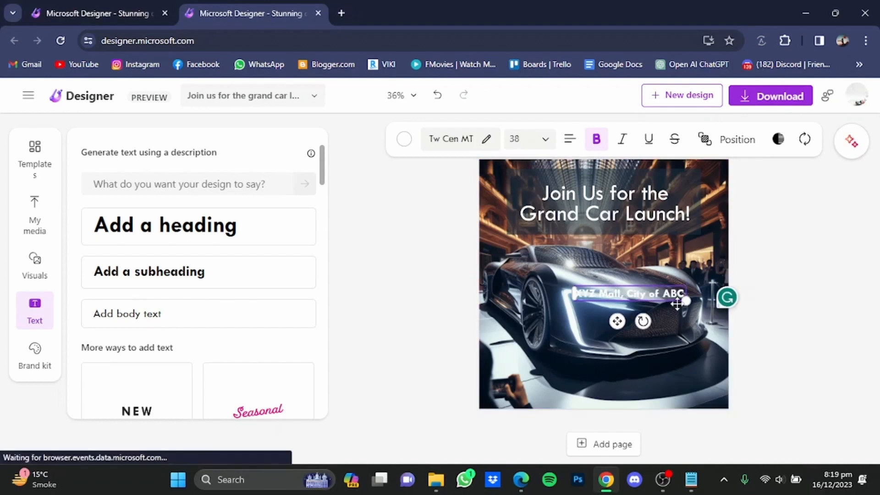
# - Enlarge the "XYZ Mall, City of ABC" subheading to size 54 and move it below the car
pyautogui.moveTo(687, 303); pyautogui.dragTo(734, 341)
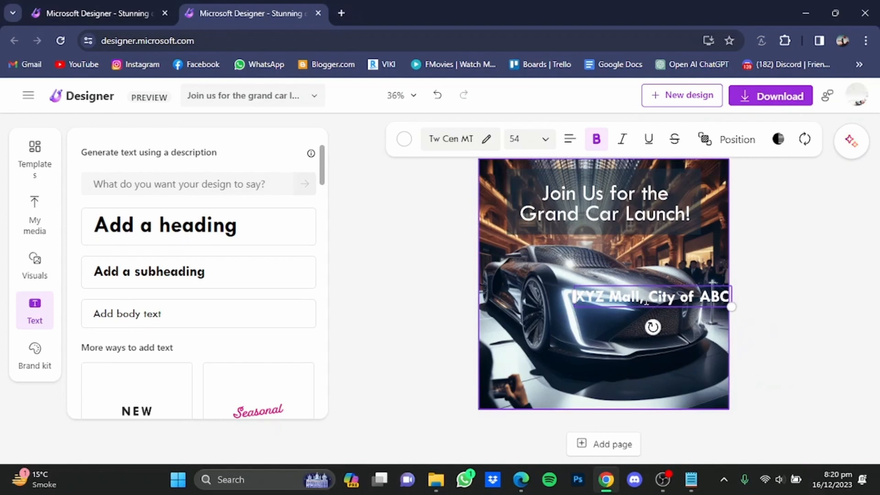
pyautogui.moveTo(647, 302); pyautogui.dragTo(589, 370)
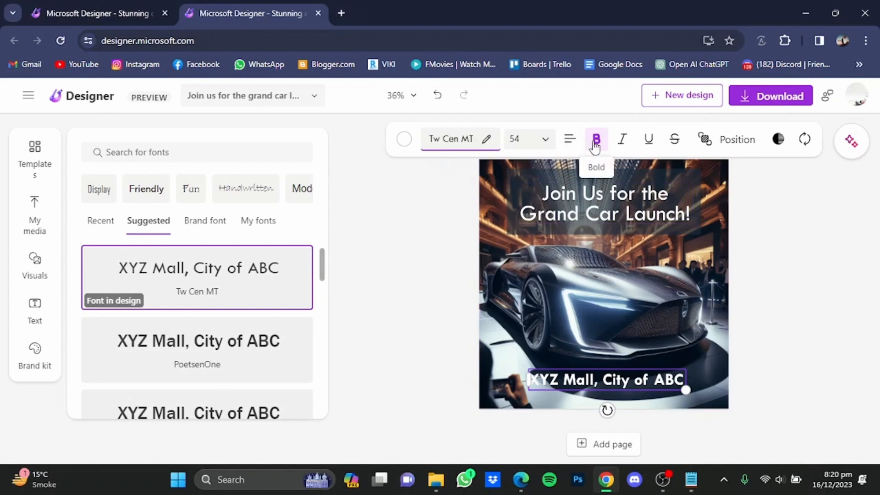
# - Try italic, underline and strikethrough formatting on the "XYZ Mall, City of ABC" subheading
pyautogui.click(621, 146)
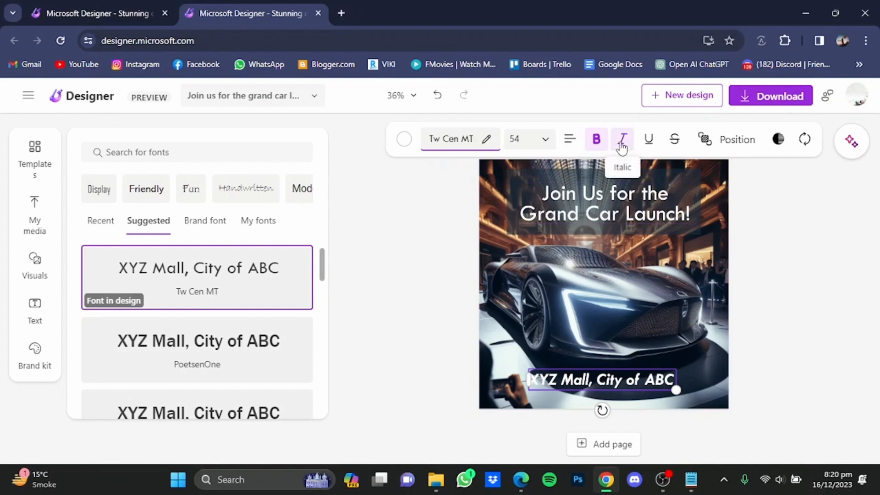
pyautogui.click(647, 143)
pyautogui.click(647, 143)
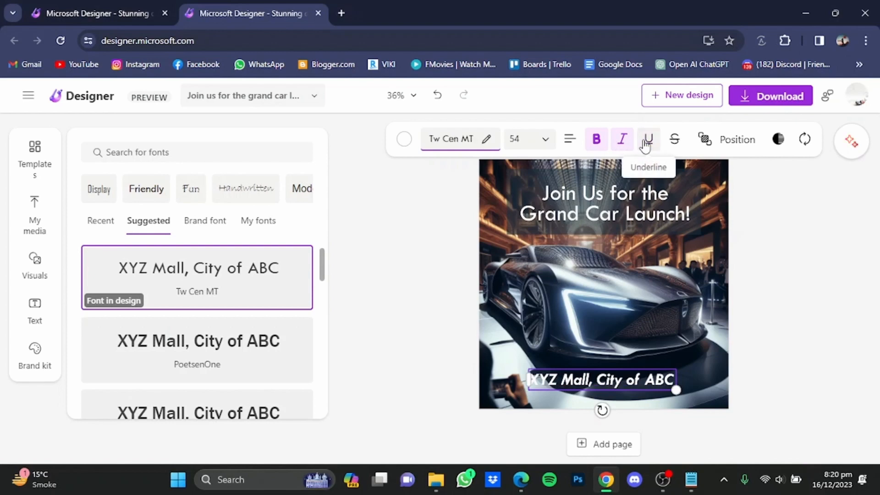
pyautogui.click(675, 141)
pyautogui.click(675, 140)
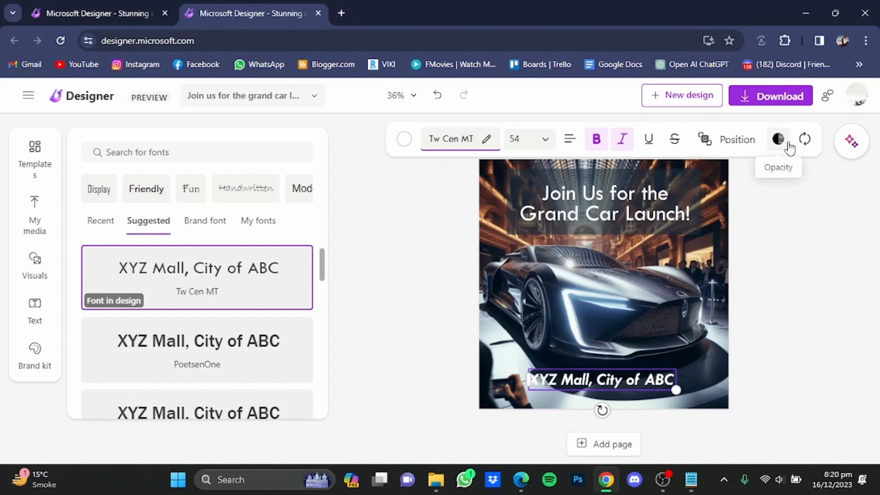
# - Set the font size of the "XYZ Mall, City of ABC" subheading to 55 and close the font list
pyautogui.click(551, 144)
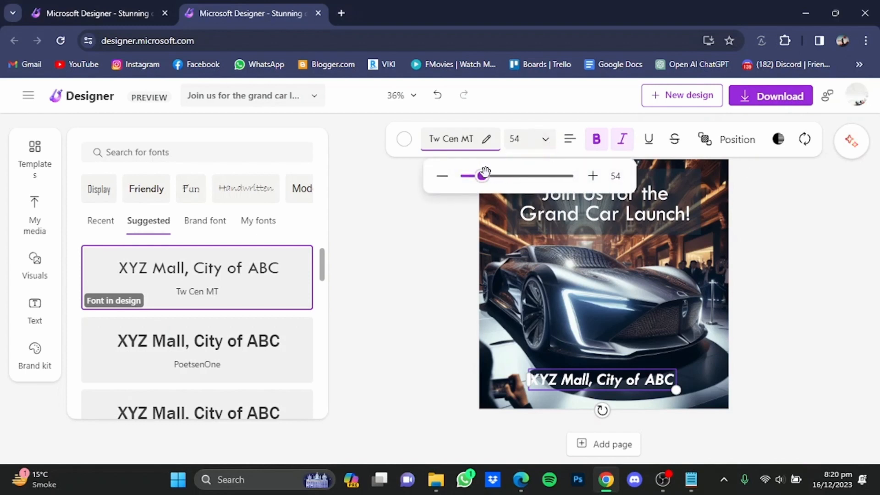
pyautogui.moveTo(485, 173)
pyautogui.mouseDown()
pyautogui.moveTo(508, 175)
pyautogui.moveTo(469, 176)
pyautogui.moveTo(482, 178)
pyautogui.mouseUp()
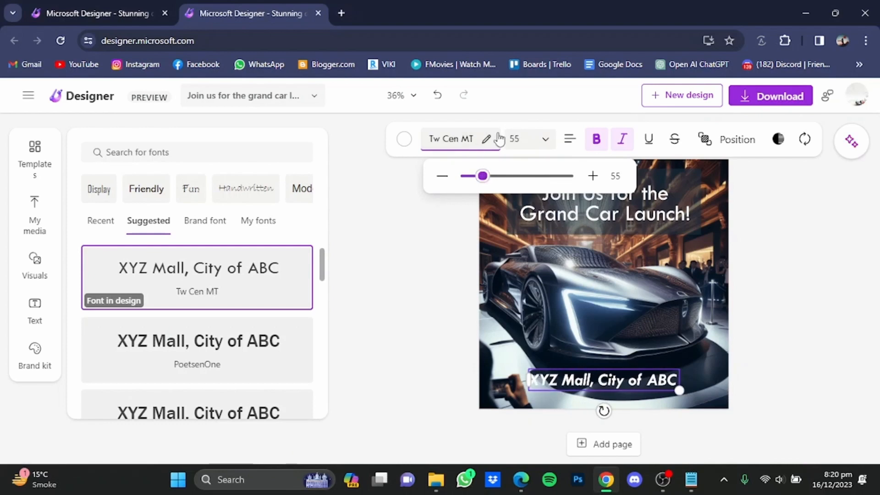
pyautogui.click(487, 139)
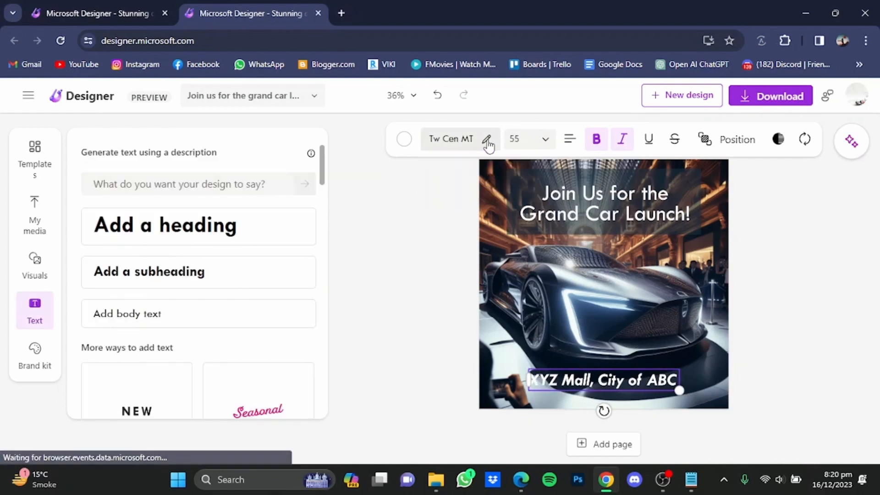
# - Try a dark navy color on the subheading text, then change it back to white
pyautogui.click(404, 139)
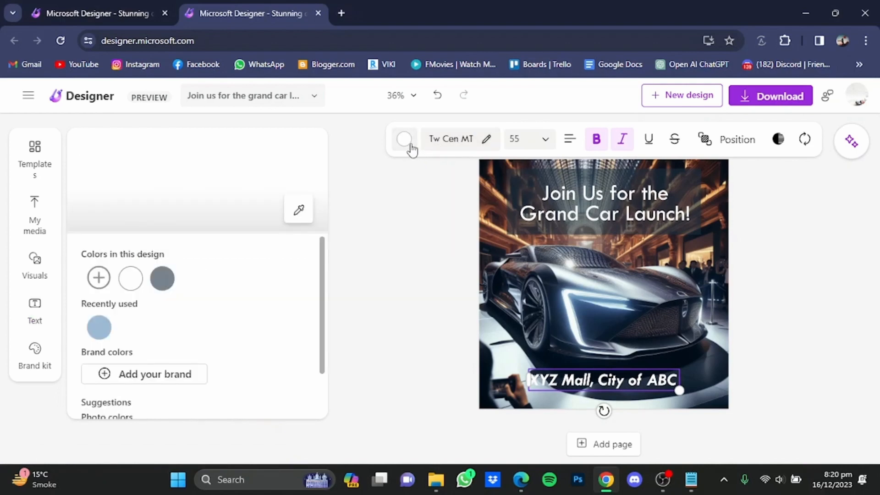
pyautogui.click(165, 278)
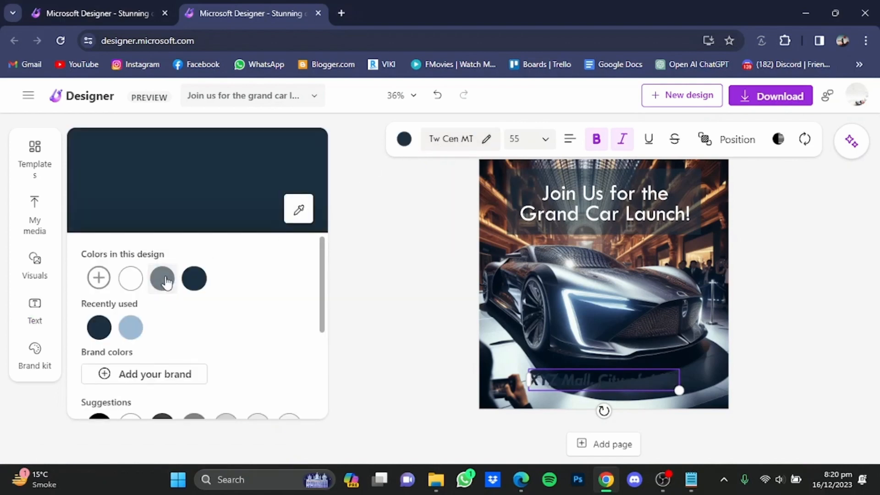
pyautogui.click(129, 278)
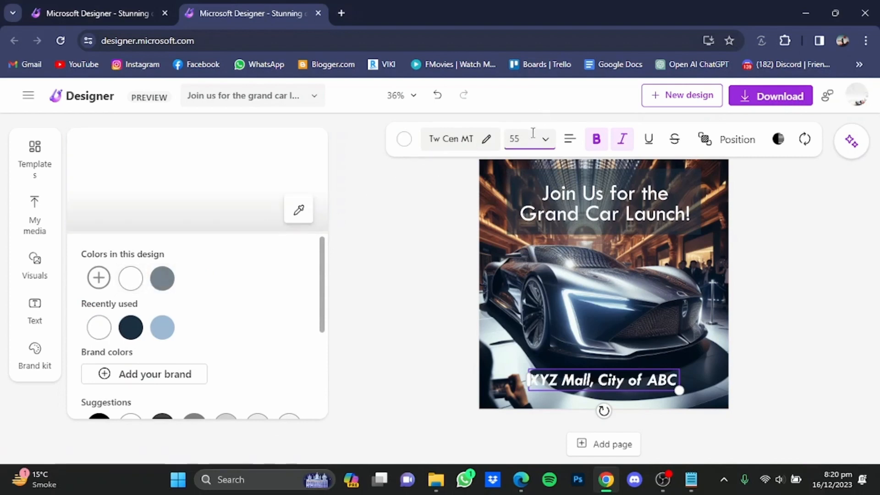
# - Remove the italics from the subheading and set its font size to 52
pyautogui.click(621, 140)
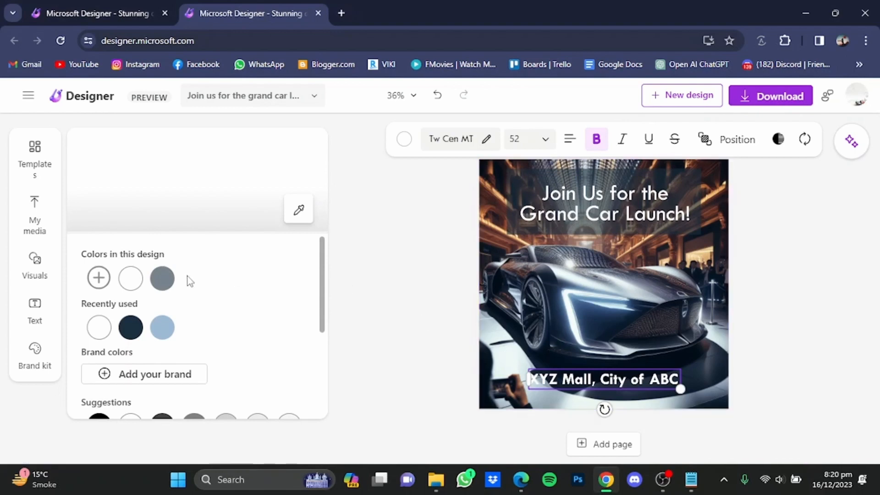
# - Add the purple filled square from the visuals and stretch it into a wide rectangle over the subheading
pyautogui.click(37, 275)
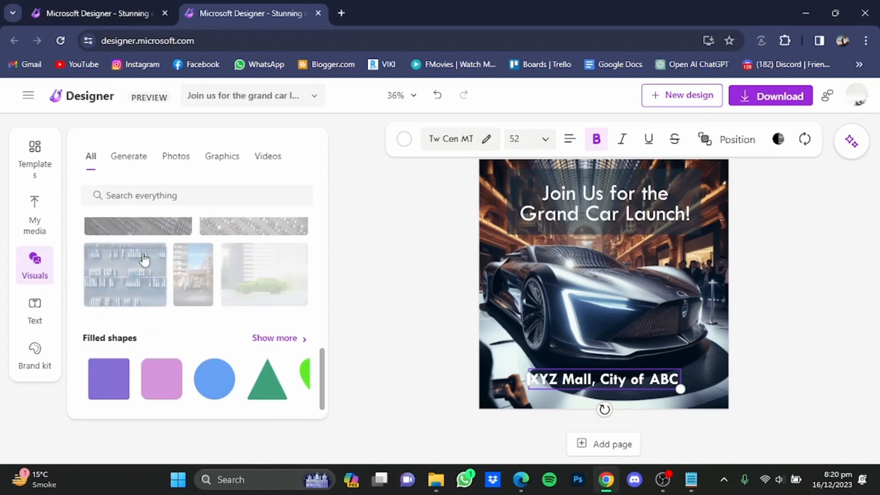
pyautogui.click(120, 390)
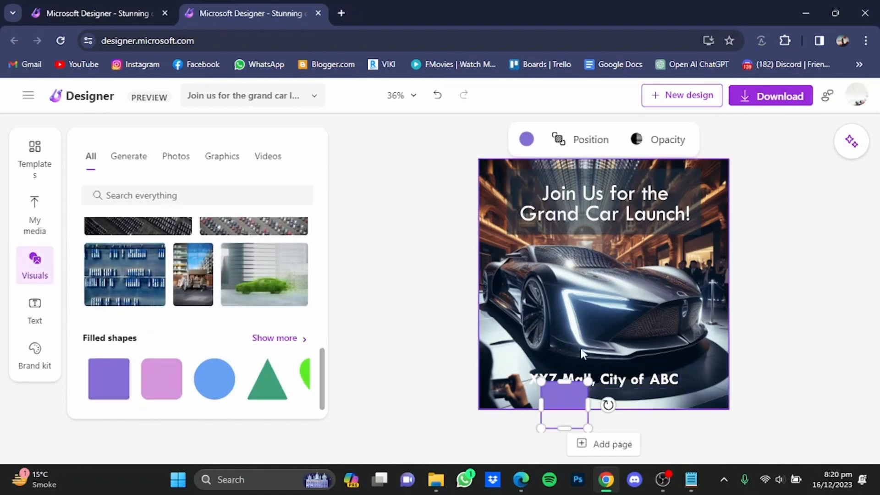
pyautogui.moveTo(561, 405); pyautogui.dragTo(493, 378)
pyautogui.moveTo(621, 379); pyautogui.dragTo(696, 379)
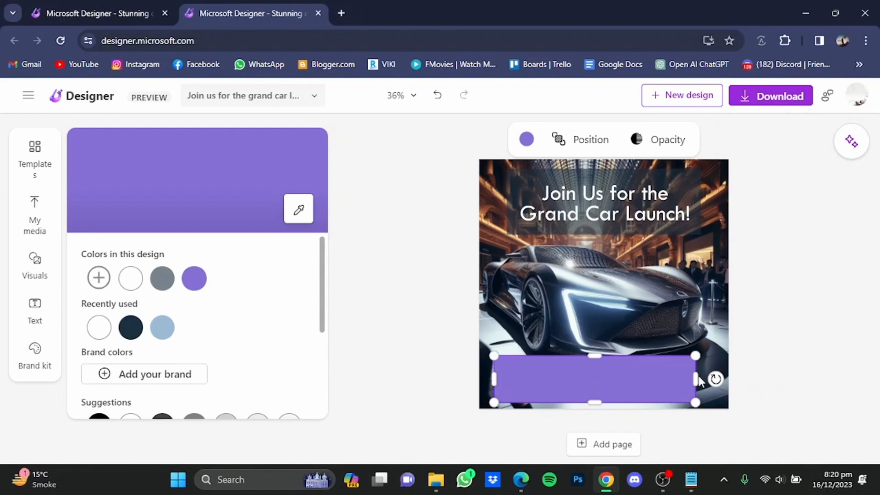
# - Send the purple rectangle to the back and nudge the subheading slightly up and to the left on it
pyautogui.click(598, 155)
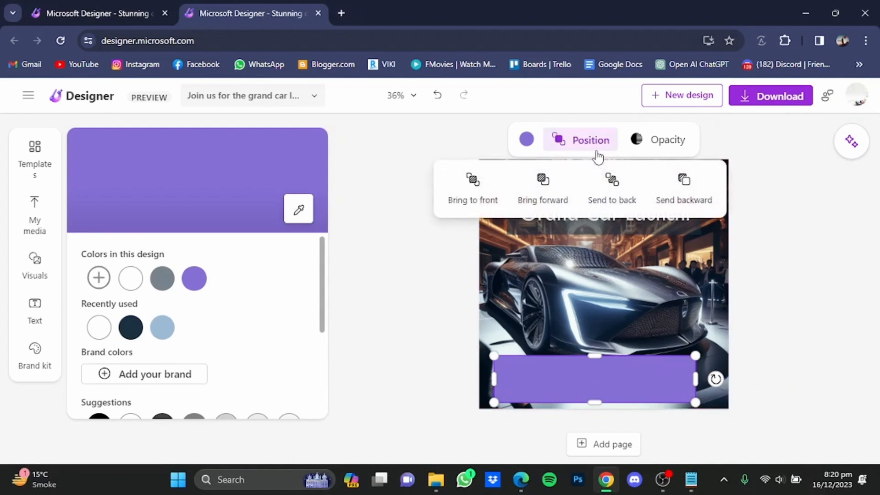
pyautogui.click(596, 198)
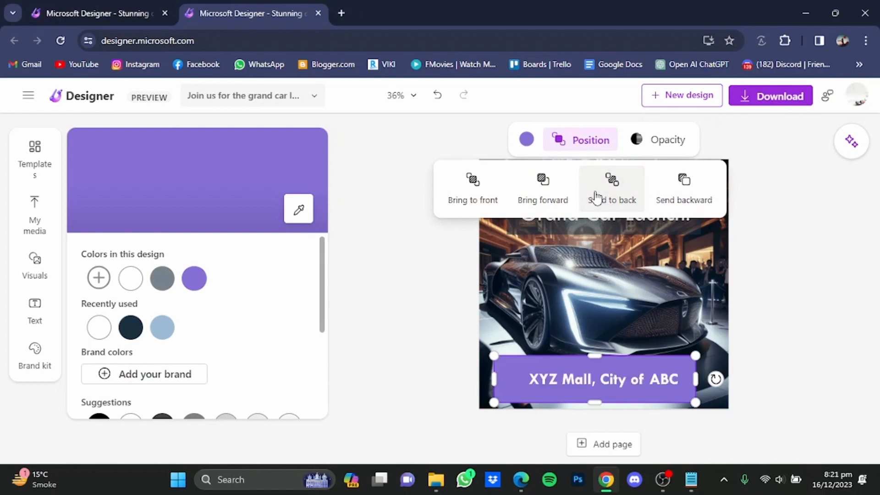
pyautogui.click(582, 383)
pyautogui.moveTo(581, 374); pyautogui.dragTo(577, 370)
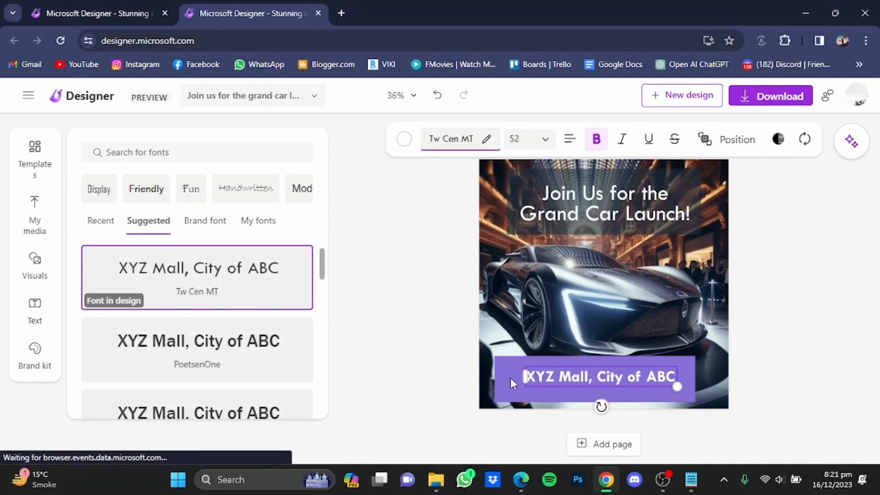
# - Set the purple rectangle's opacity to 46% and center the subheading horizontally on it
pyautogui.click(510, 378)
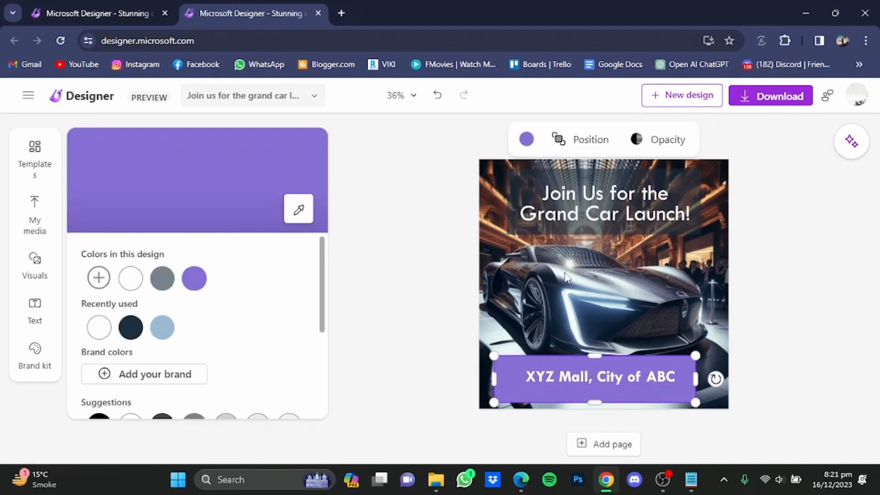
pyautogui.click(654, 146)
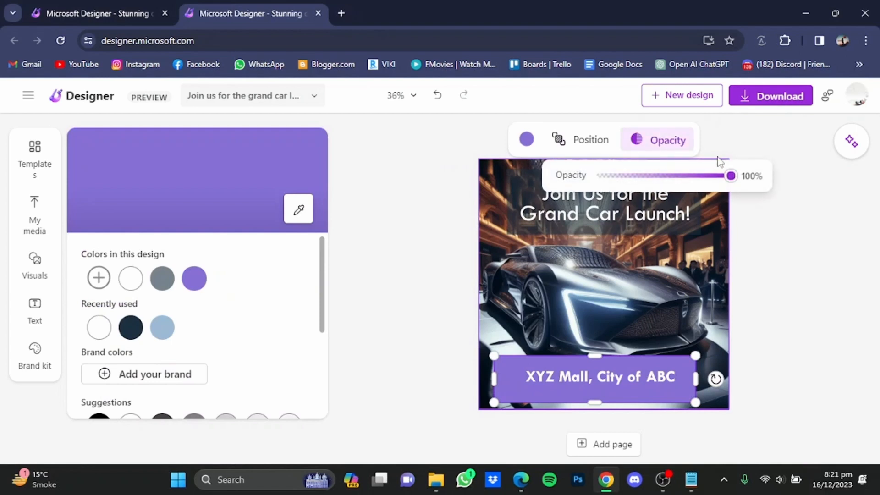
pyautogui.moveTo(731, 175); pyautogui.dragTo(658, 196)
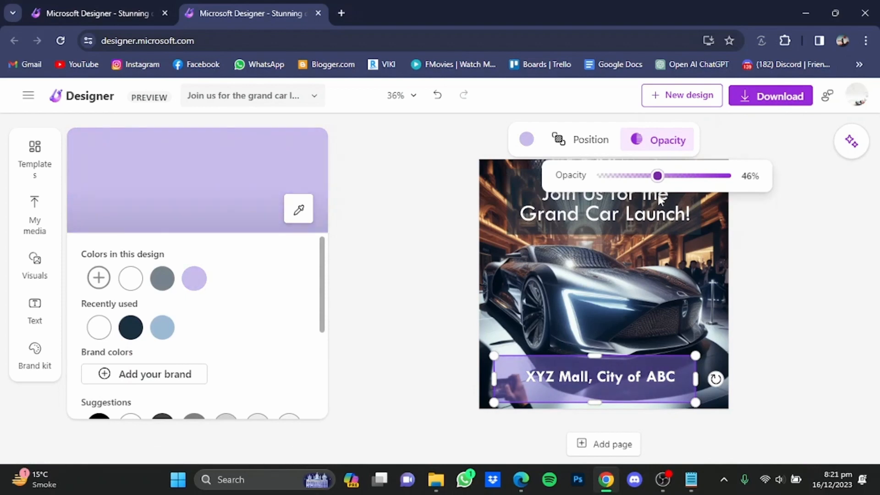
pyautogui.click(782, 256)
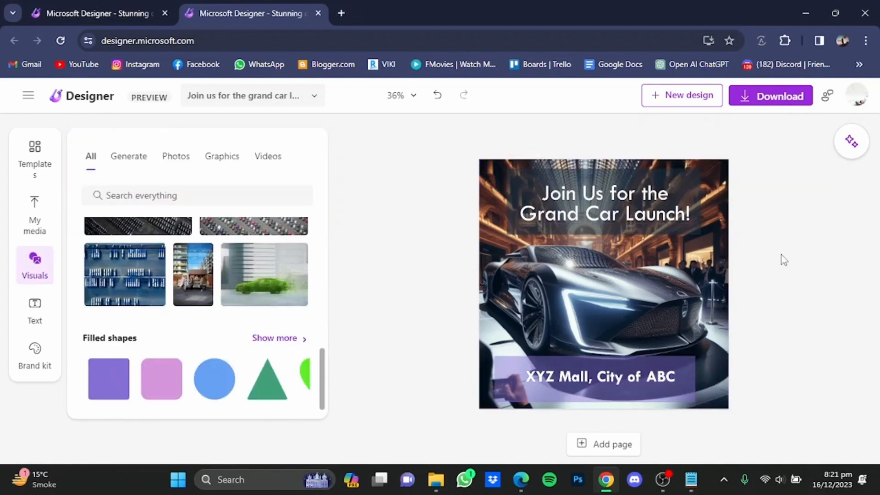
pyautogui.click(647, 377)
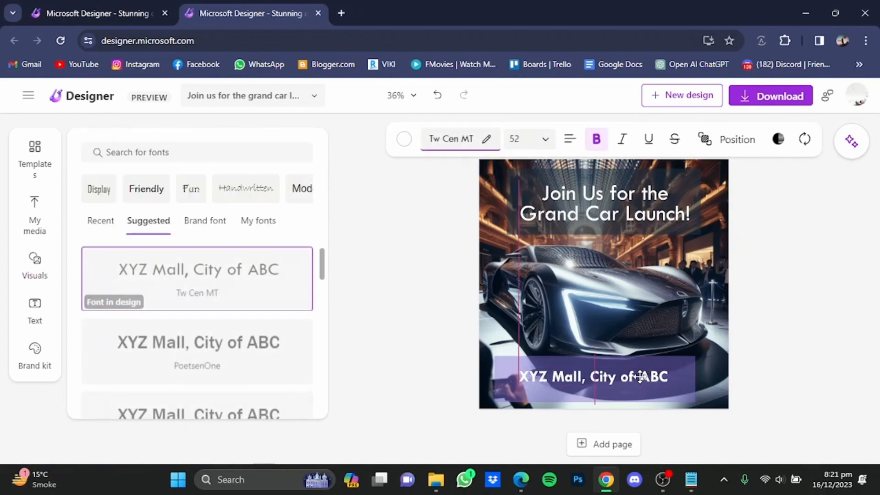
pyautogui.click(843, 308)
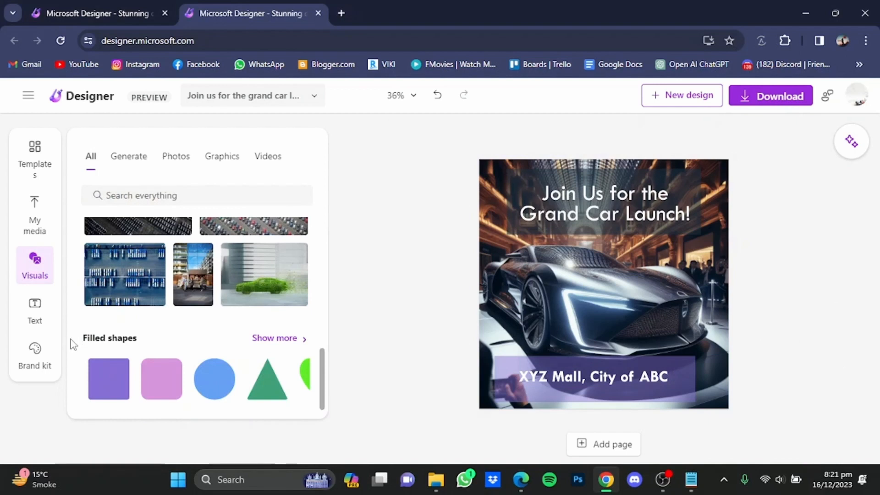
# - Look through the brand kit's suggested font and color styles
pyautogui.click(49, 354)
pyautogui.scroll(-1, 322, 203)
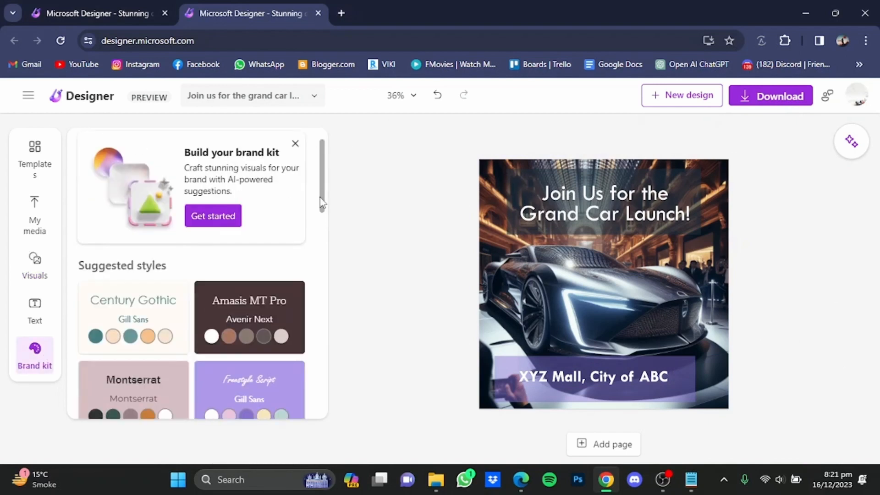
pyautogui.scroll(1, 323, 203)
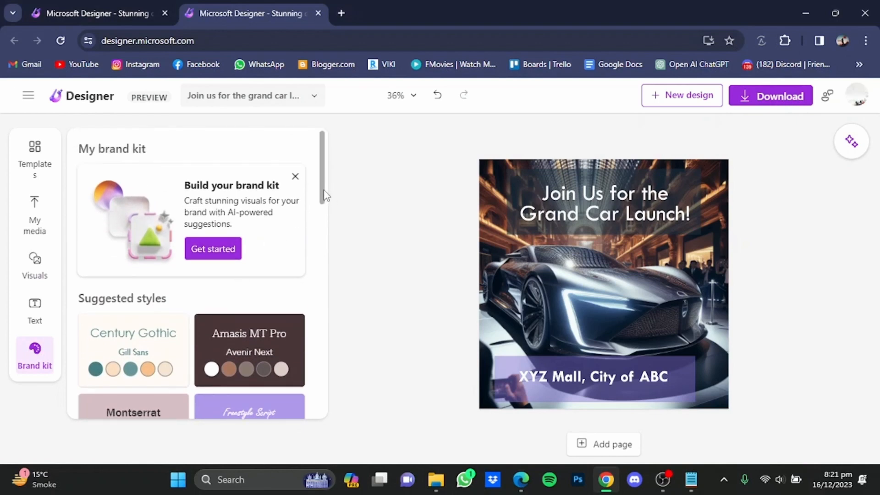
pyautogui.moveTo(324, 196); pyautogui.dragTo(322, 215)
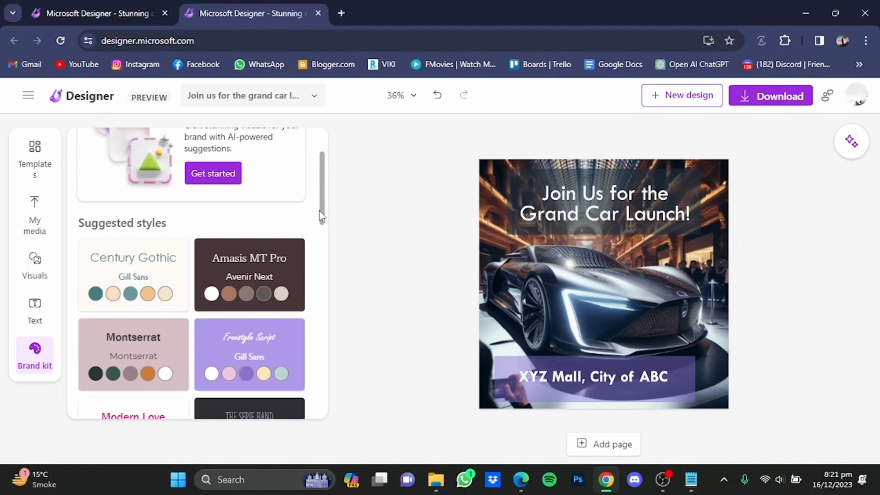
pyautogui.scroll(-2, 322, 215)
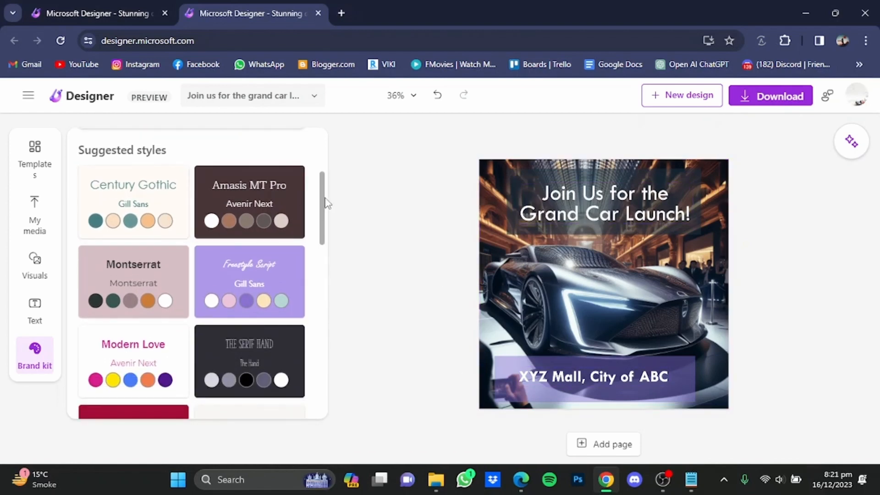
pyautogui.moveTo(323, 216); pyautogui.dragTo(329, 171)
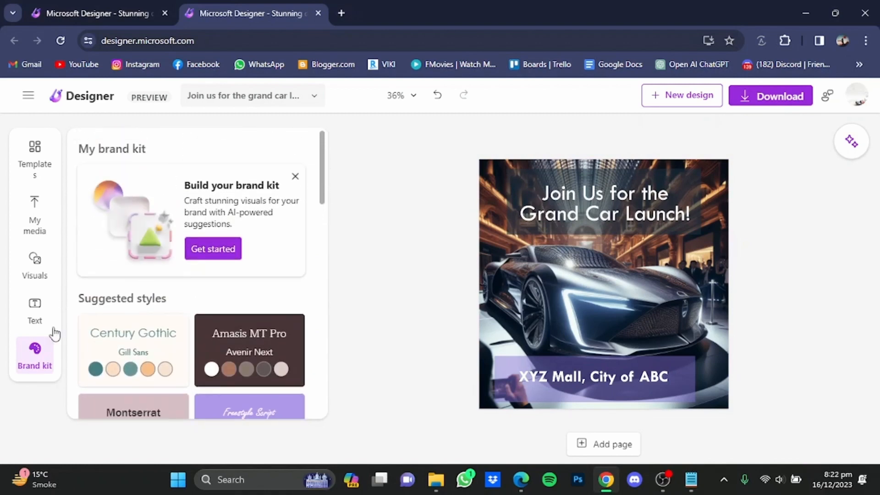
# - Look over the visuals for the design: the image generator, the recommended photos and the graphics
pyautogui.click(49, 269)
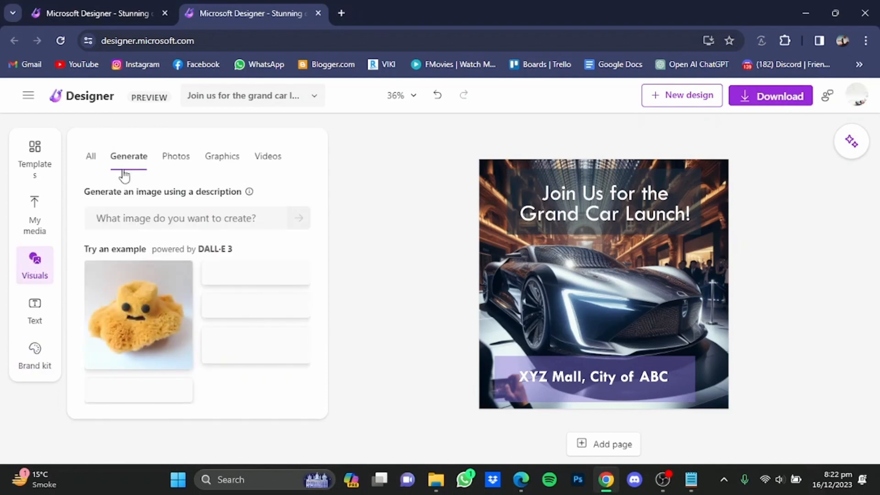
pyautogui.click(152, 220)
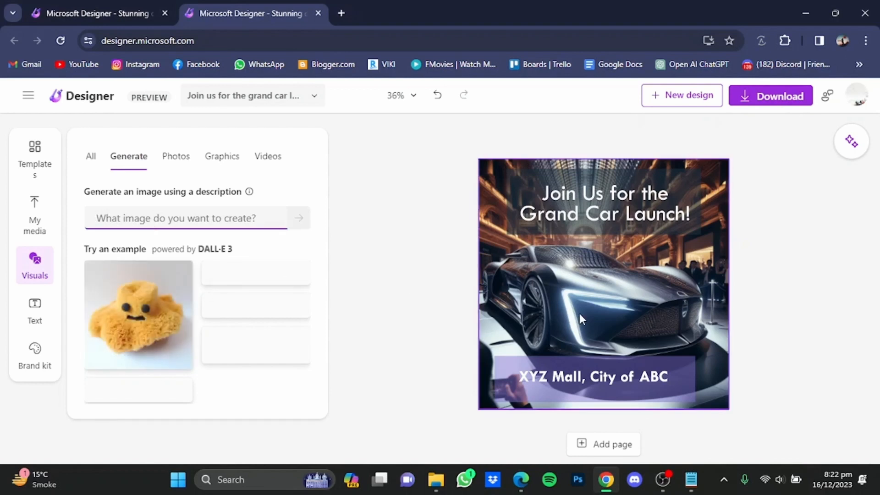
pyautogui.click(182, 163)
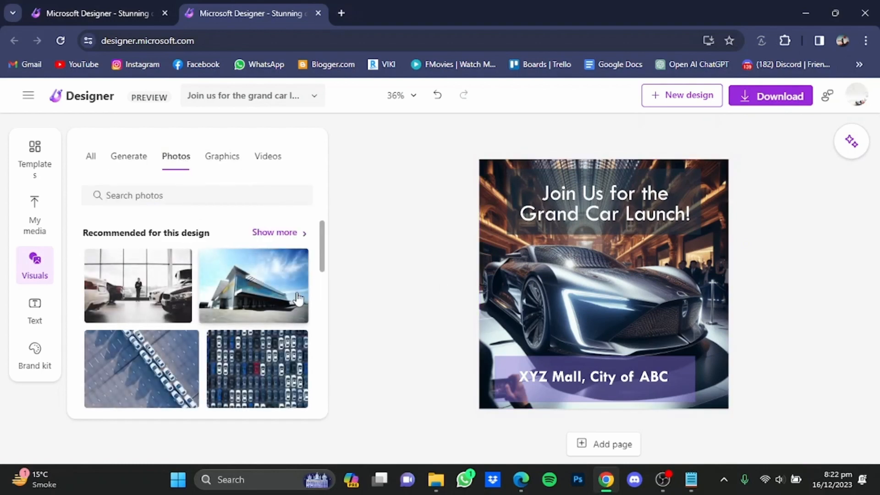
pyautogui.click(229, 164)
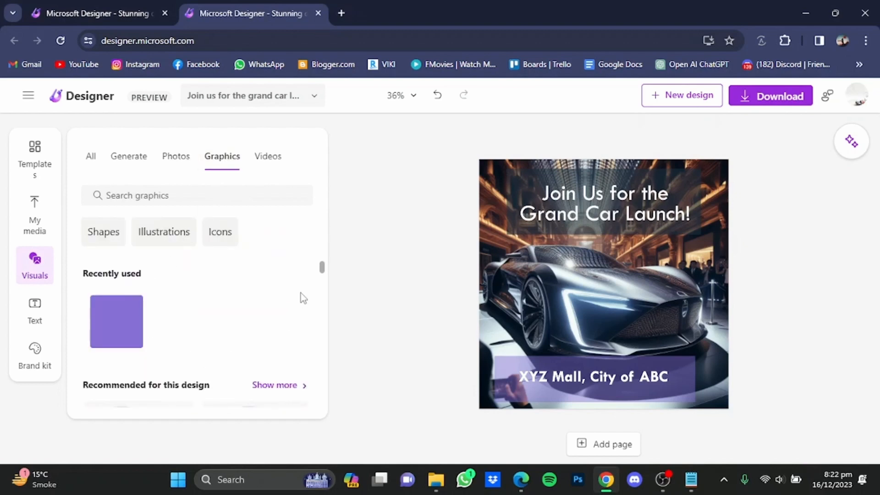
pyautogui.scroll(-4, 322, 277)
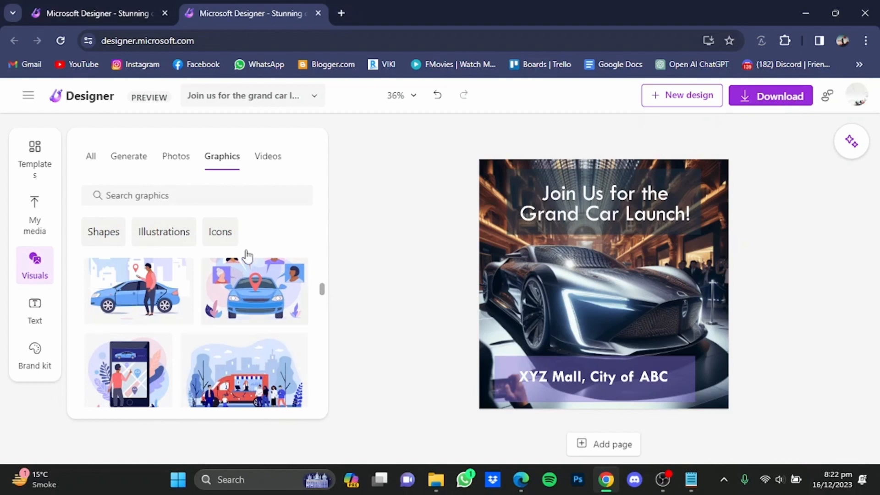
pyautogui.scroll(-1, 225, 315)
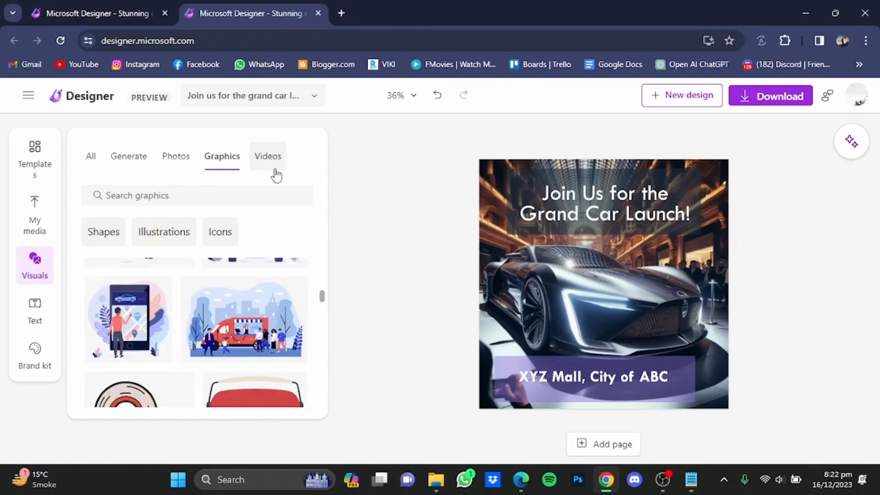